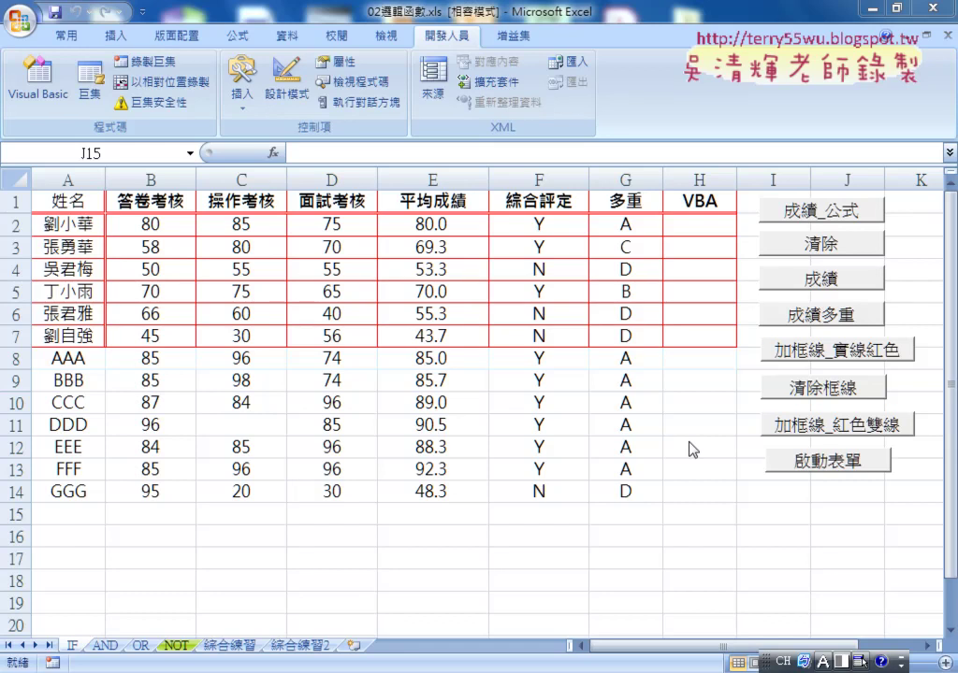
# - Launch the 成績系統 form, focus its fourth input box, and circle and arrow it in red with the screen pen
pyautogui.click(813, 460)
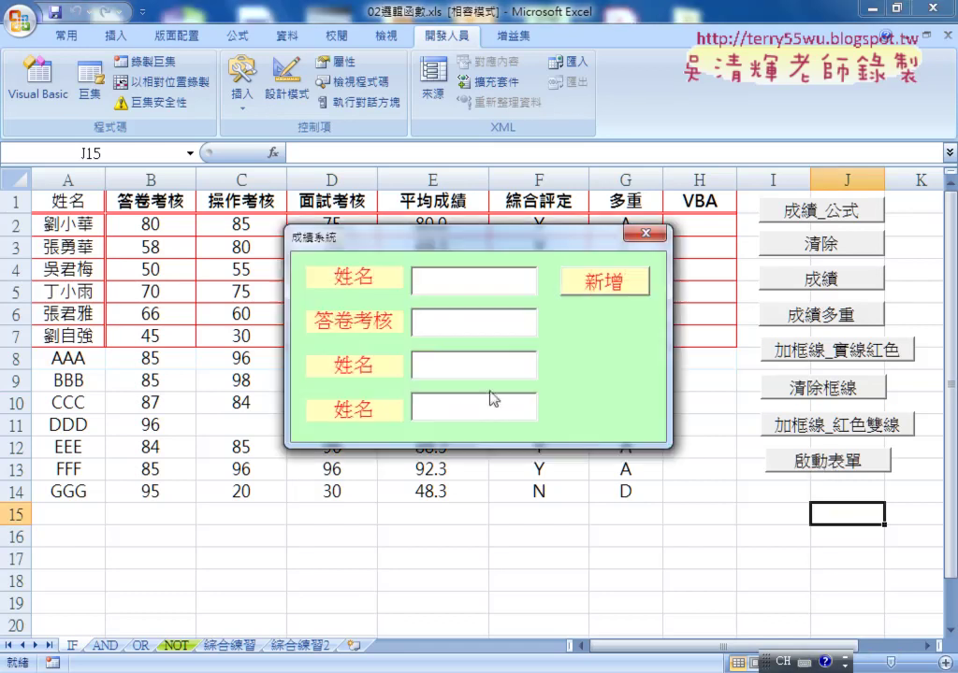
pyautogui.click(432, 408)
pyautogui.hotkey('ctrl', 'space')
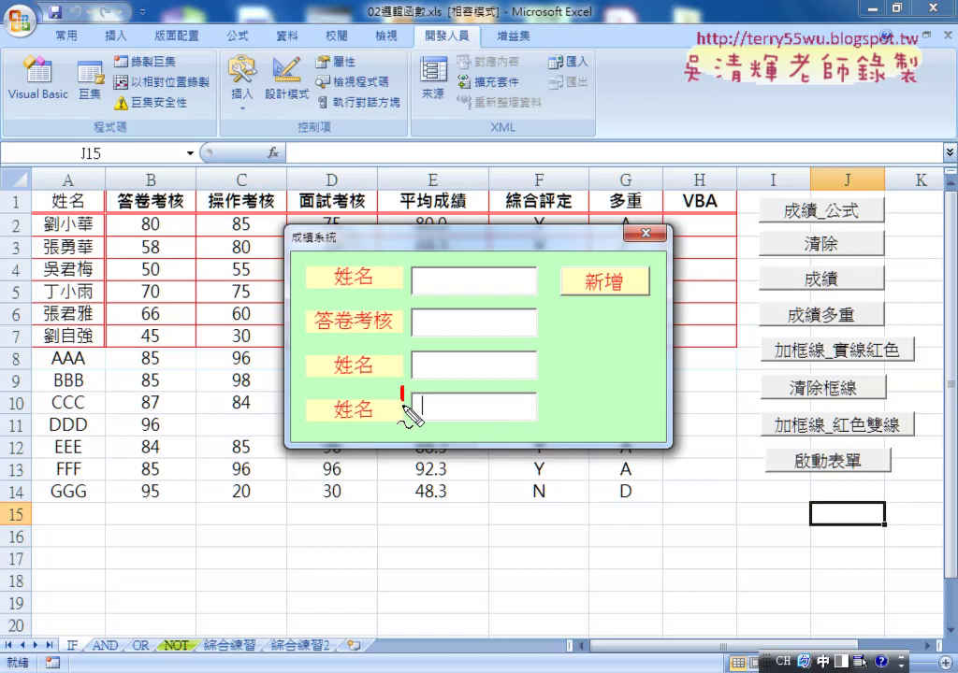
pyautogui.moveTo(402, 418); pyautogui.dragTo(521, 421)
pyautogui.moveTo(389, 425); pyautogui.dragTo(513, 433)
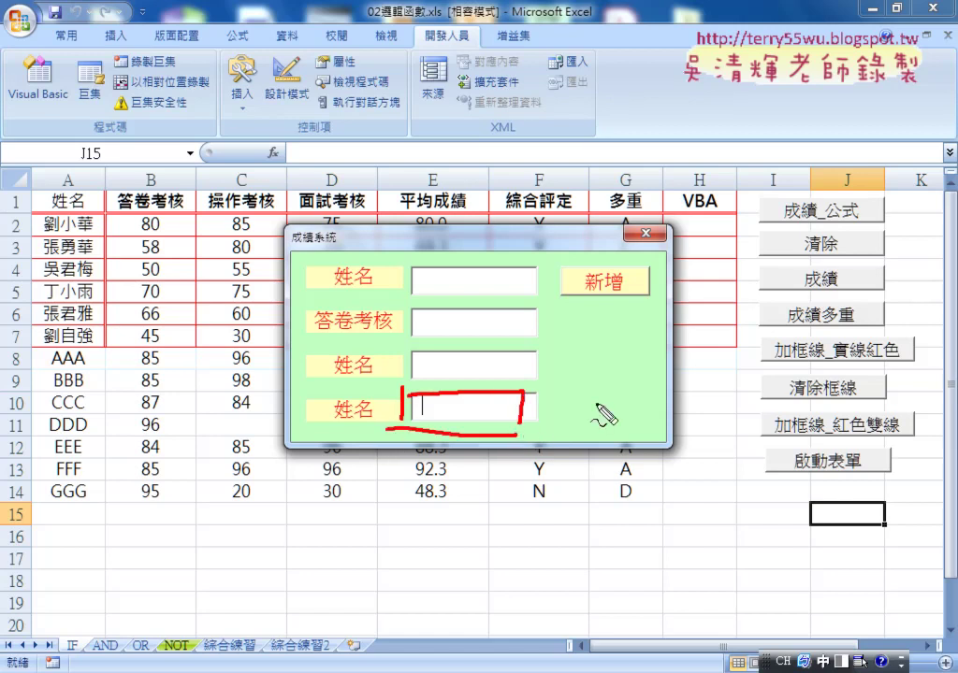
pyautogui.moveTo(597, 402)
pyautogui.mouseDown()
pyautogui.moveTo(528, 408)
pyautogui.moveTo(553, 419)
pyautogui.mouseUp()
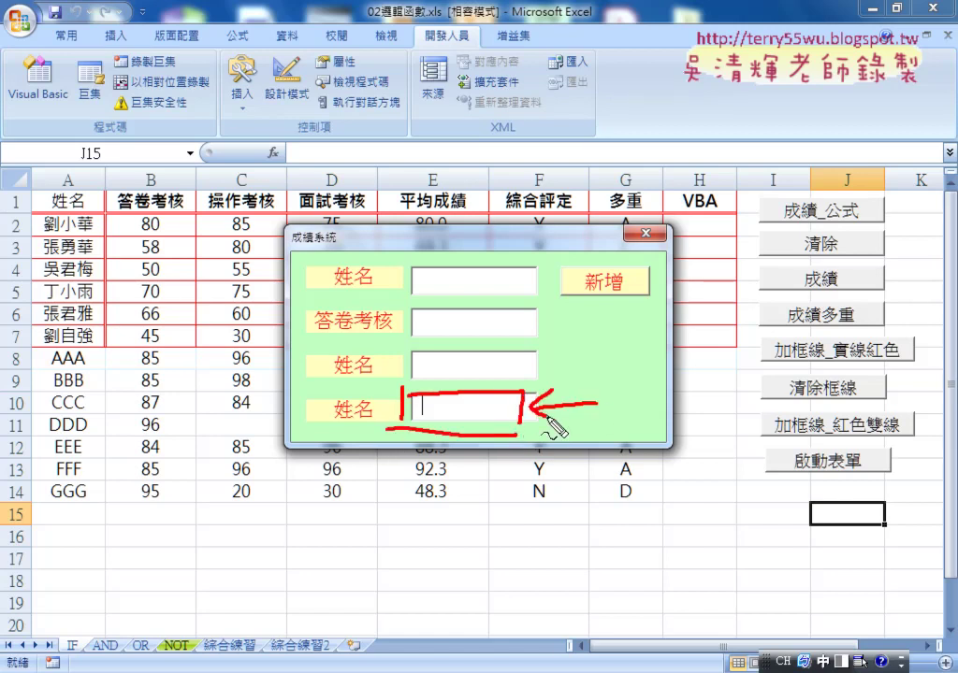
pyautogui.moveTo(422, 399)
pyautogui.mouseDown()
pyautogui.moveTo(422, 418)
pyautogui.moveTo(433, 396)
pyautogui.mouseUp()
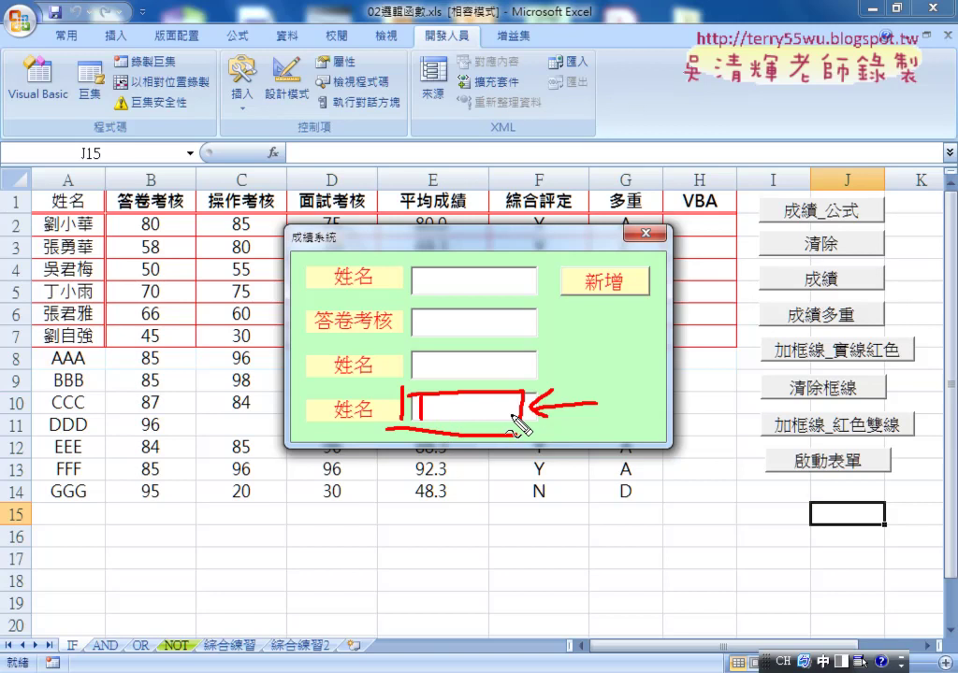
# - Draw red arrows from the fourth box to the 新增 button, then clear the pen marks and close the form
pyautogui.moveTo(533, 413); pyautogui.dragTo(615, 301)
pyautogui.moveTo(615, 301)
pyautogui.mouseDown()
pyautogui.moveTo(636, 316)
pyautogui.moveTo(604, 316)
pyautogui.mouseUp()
pyautogui.moveTo(560, 266); pyautogui.dragTo(636, 307)
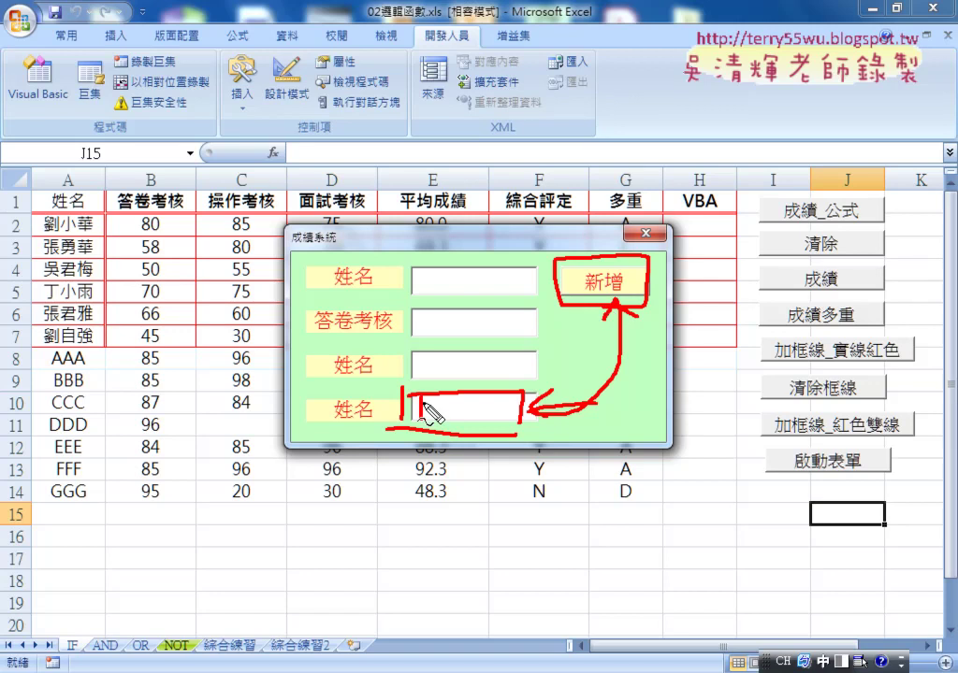
pyautogui.moveTo(423, 393); pyautogui.dragTo(423, 419)
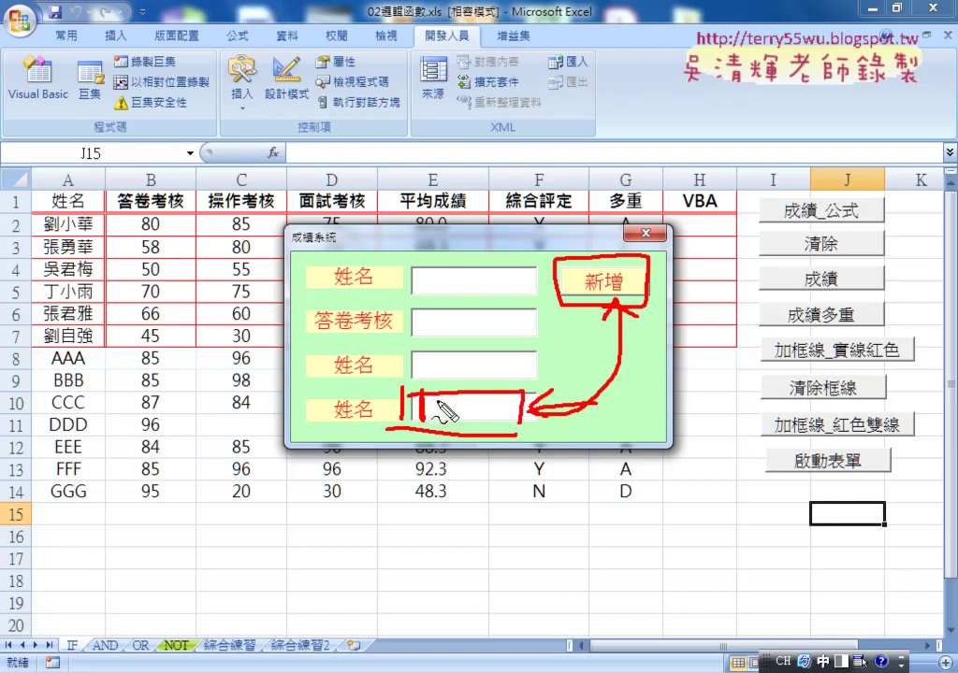
pyautogui.moveTo(445, 303)
pyautogui.mouseDown()
pyautogui.moveTo(449, 351)
pyautogui.moveTo(480, 325)
pyautogui.moveTo(458, 351)
pyautogui.moveTo(510, 372)
pyautogui.moveTo(496, 365)
pyautogui.mouseUp()
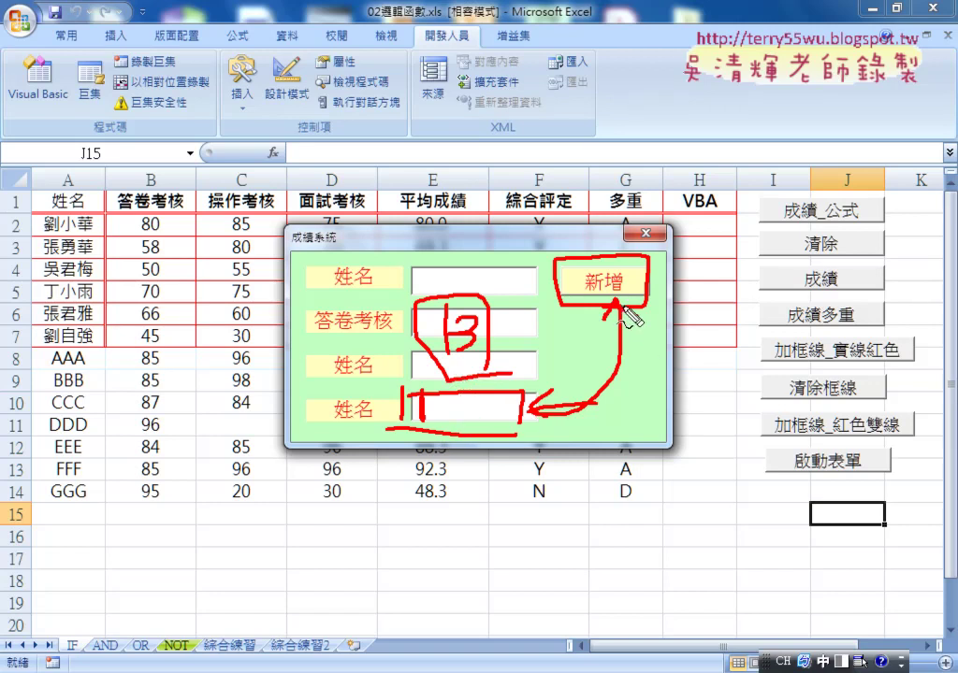
pyautogui.press('Escape')
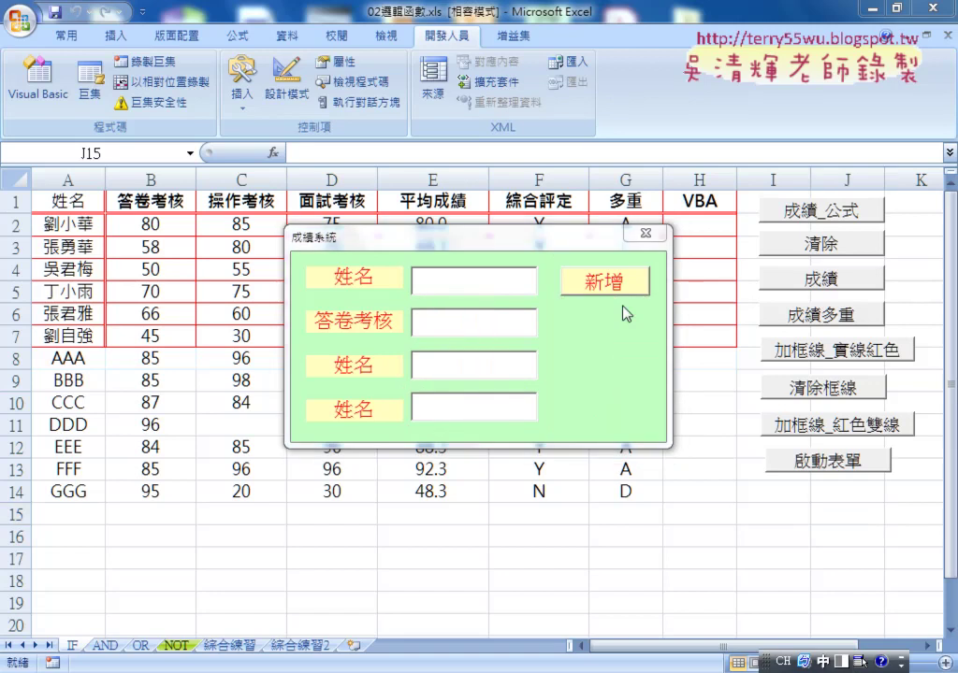
pyautogui.click(644, 236)
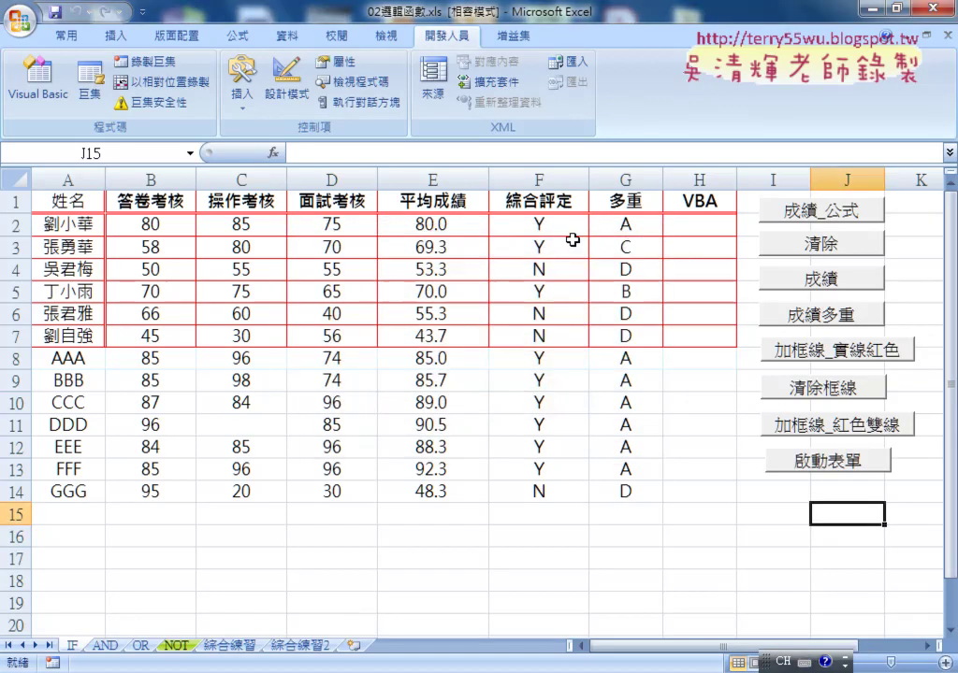
# - Open the Visual Basic editor and display the UserForm1 form design
pyautogui.click(56, 98)
pyautogui.click(198, 315)
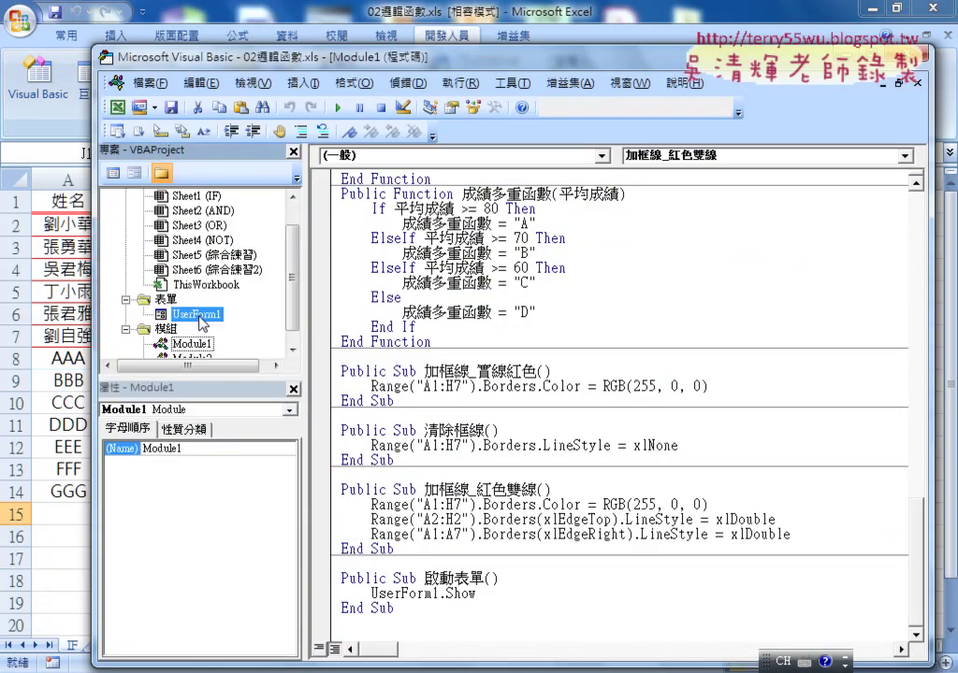
pyautogui.doubleClick(198, 316)
pyautogui.moveTo(94, 215)
pyautogui.mouseDown()
pyautogui.moveTo(781, 230)
pyautogui.moveTo(799, 180)
pyautogui.mouseUp()
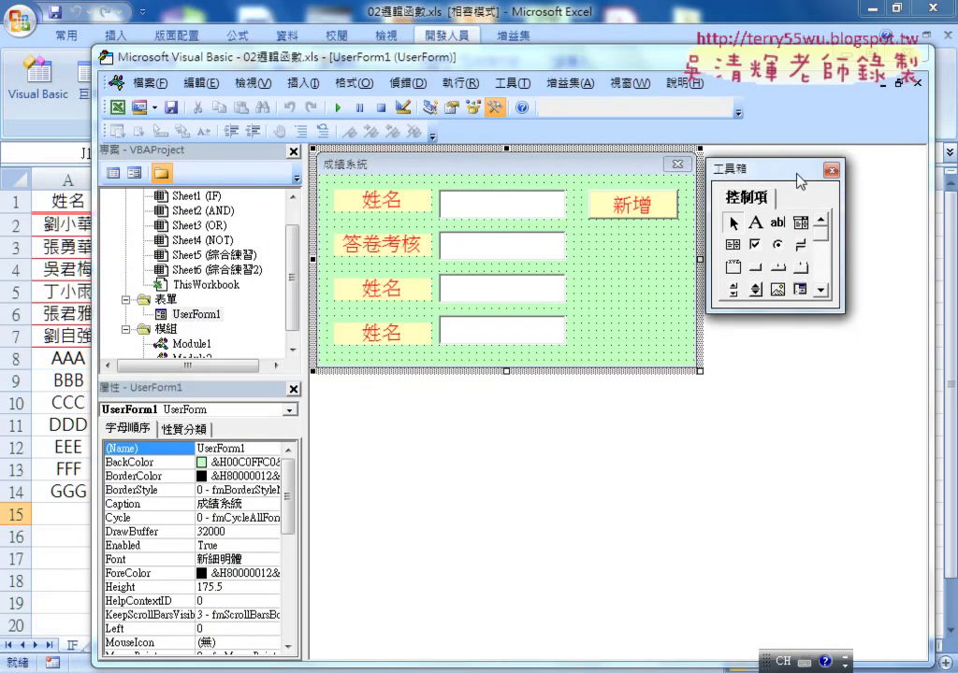
# - Double-click TextBox4 on the form to create its TextBox4_Change procedure, highlighting TextBox4 and Change
pyautogui.click(494, 334)
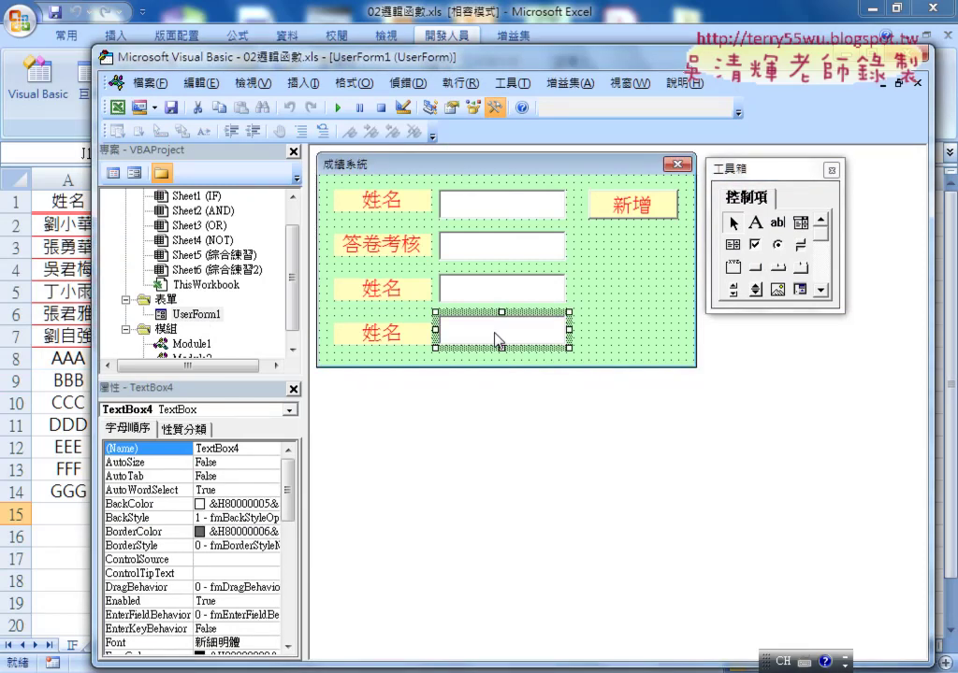
pyautogui.doubleClick(229, 450)
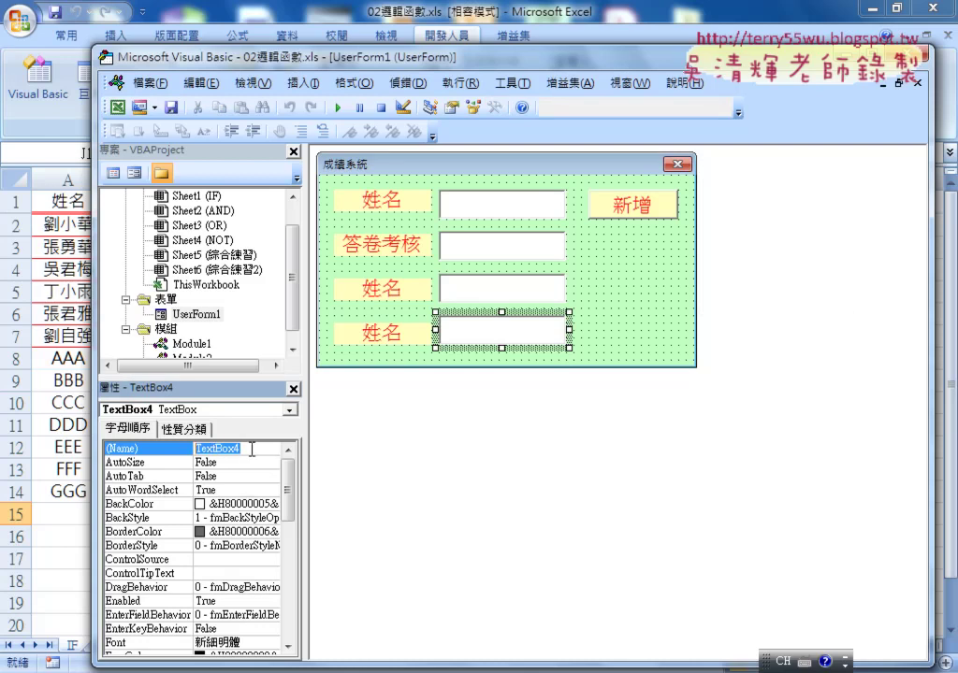
pyautogui.doubleClick(500, 337)
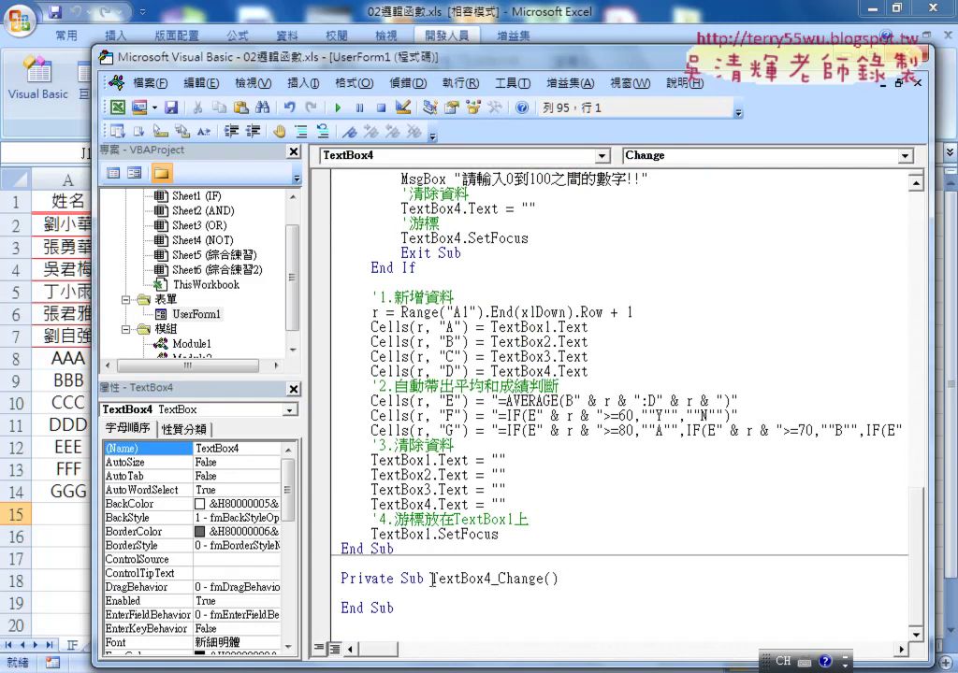
pyautogui.moveTo(431, 578); pyautogui.dragTo(491, 579)
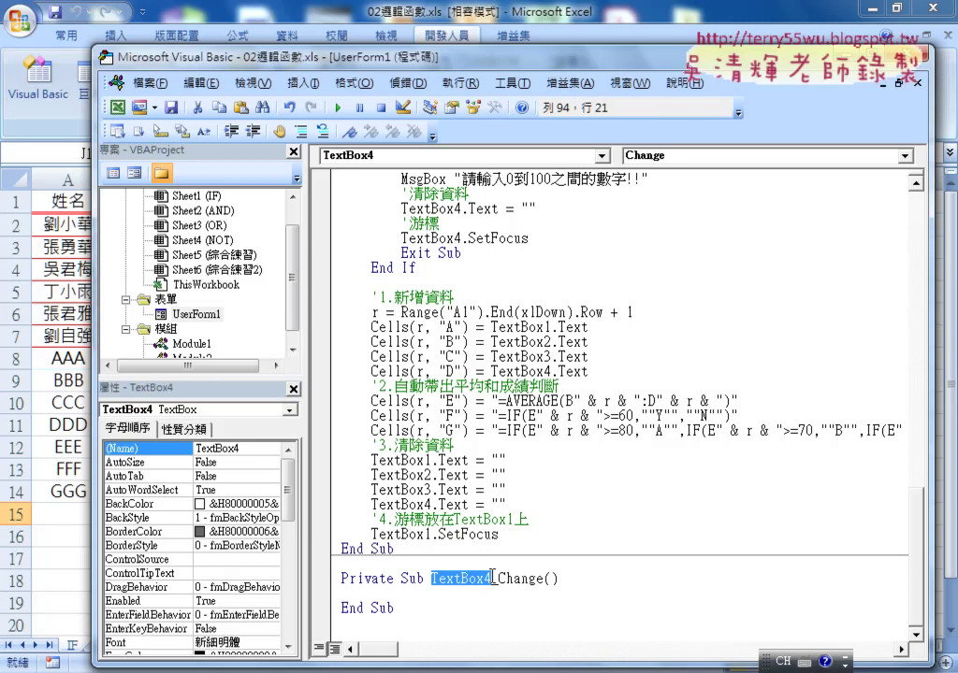
pyautogui.moveTo(498, 579); pyautogui.dragTo(540, 580)
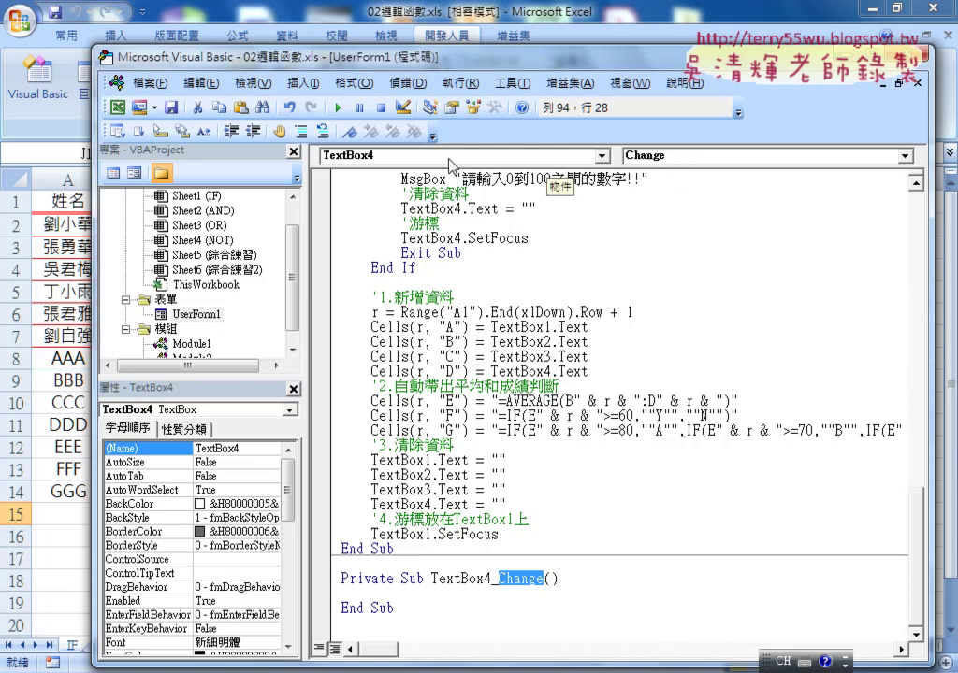
# - Choose KeyDown in the procedure dropdown to insert the TextBox4_KeyDown procedure
pyautogui.click(692, 163)
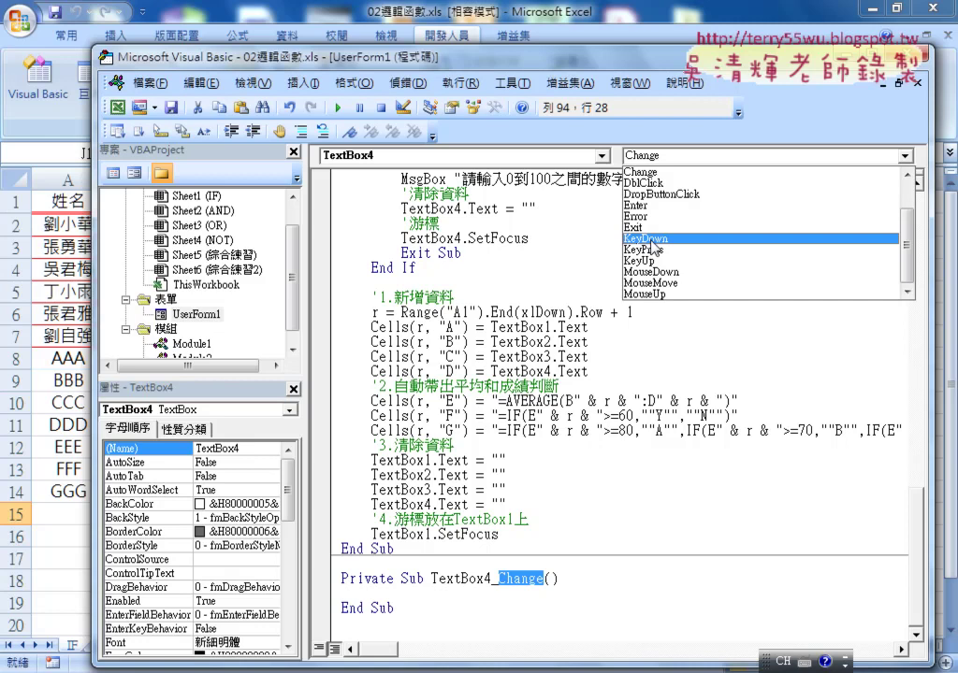
pyautogui.click(652, 239)
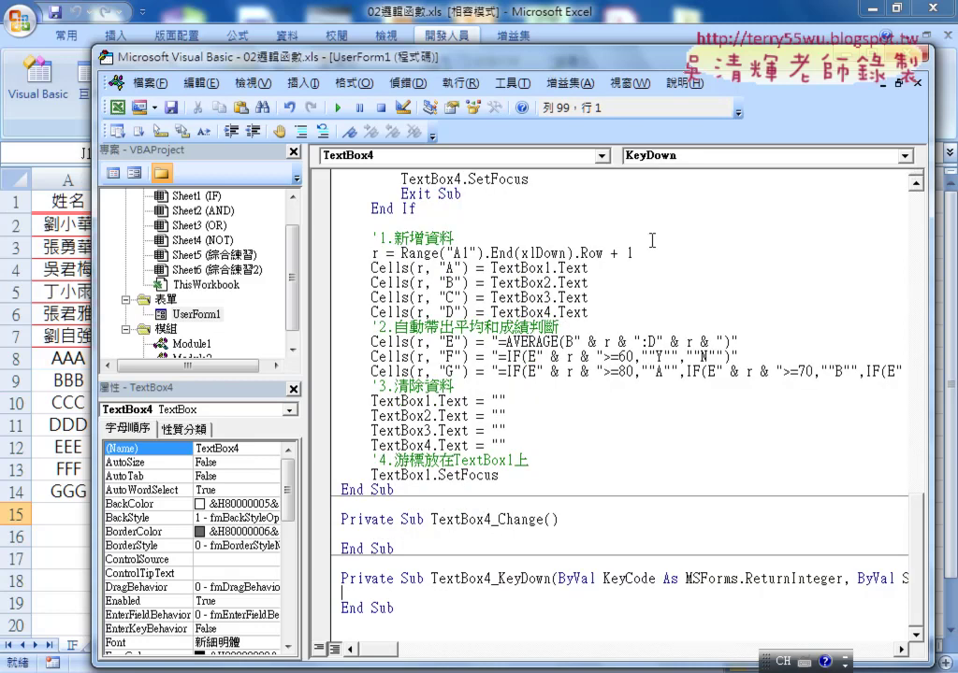
pyautogui.doubleClick(198, 314)
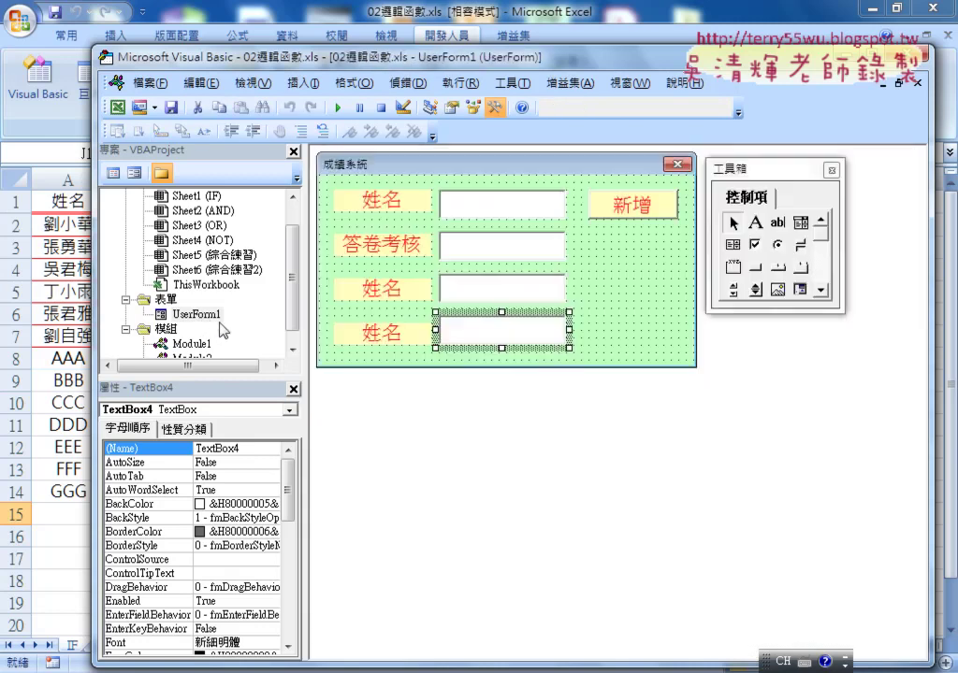
pyautogui.doubleClick(479, 348)
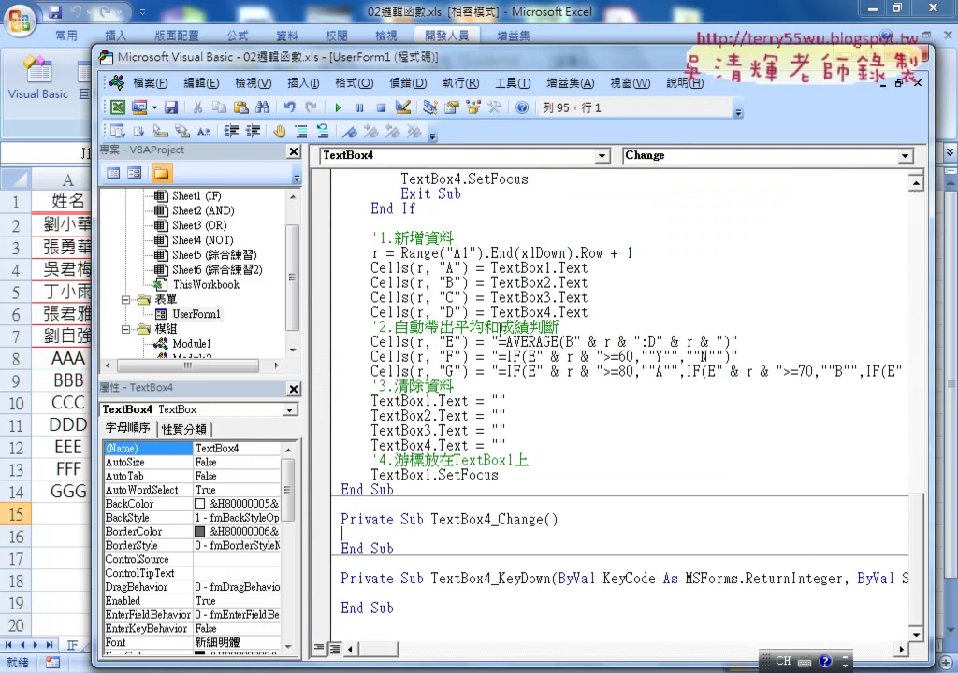
pyautogui.click(671, 163)
pyautogui.click(653, 239)
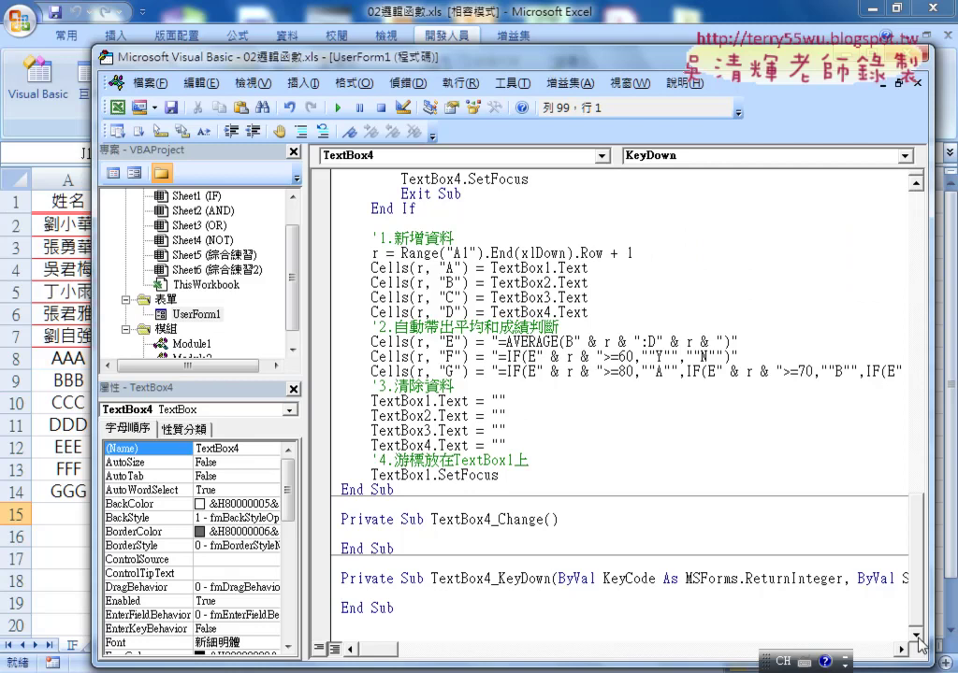
# - Highlight Sub, TextBox4 and KeyDown in the new TextBox4_KeyDown header
pyautogui.moveTo(406, 608)
pyautogui.mouseDown()
pyautogui.moveTo(328, 608)
pyautogui.moveTo(331, 576)
pyautogui.mouseUp()
pyautogui.click(408, 578)
pyautogui.doubleClick(408, 579)
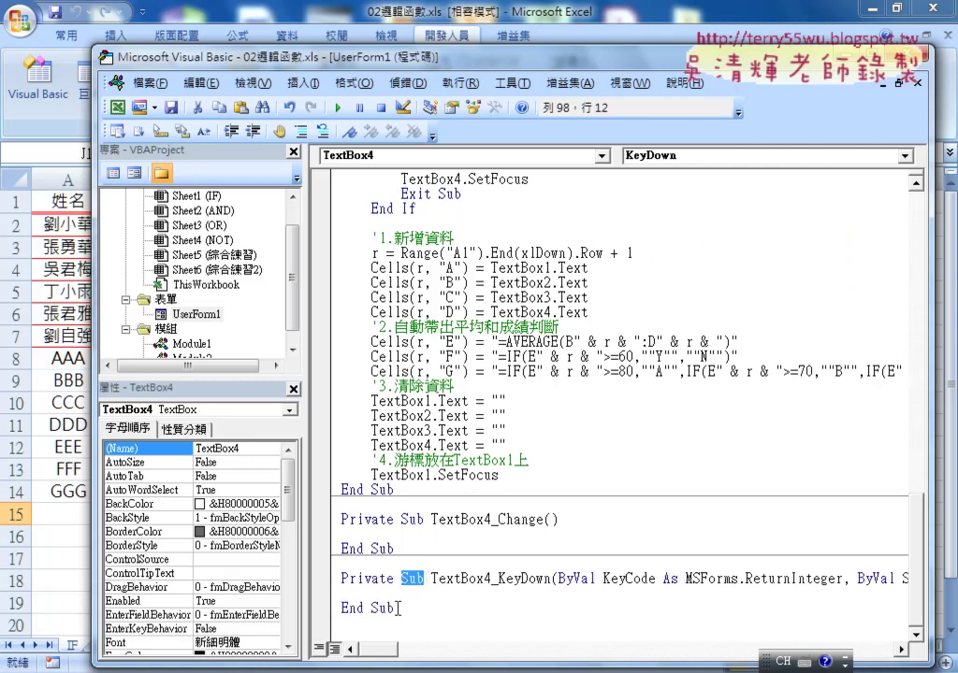
pyautogui.moveTo(398, 609); pyautogui.dragTo(331, 581)
pyautogui.click(430, 600)
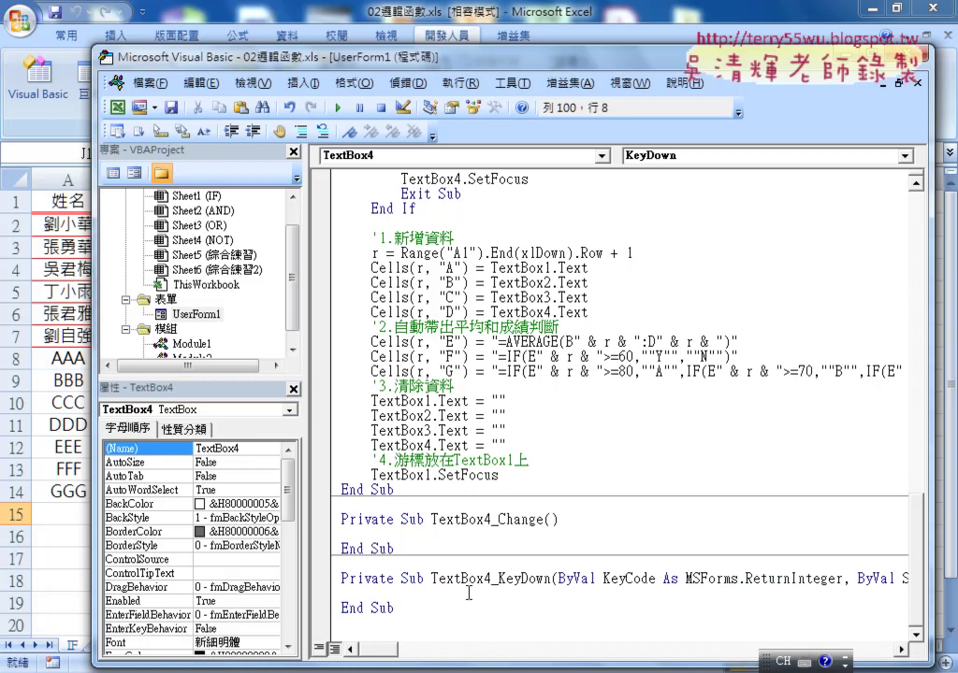
pyautogui.moveTo(432, 579); pyautogui.dragTo(488, 578)
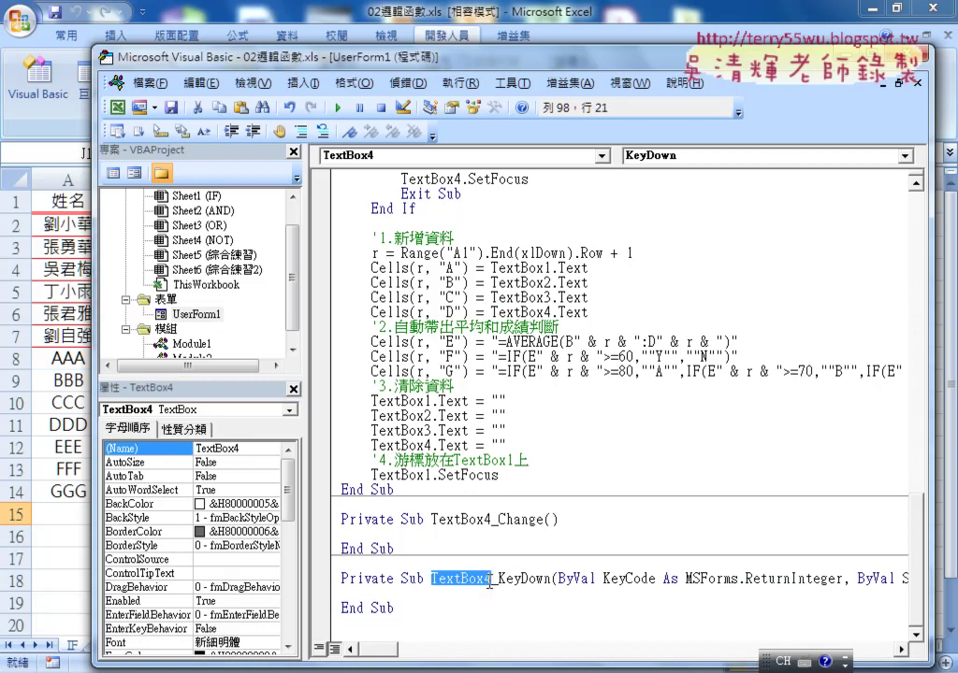
pyautogui.moveTo(499, 578); pyautogui.dragTo(551, 579)
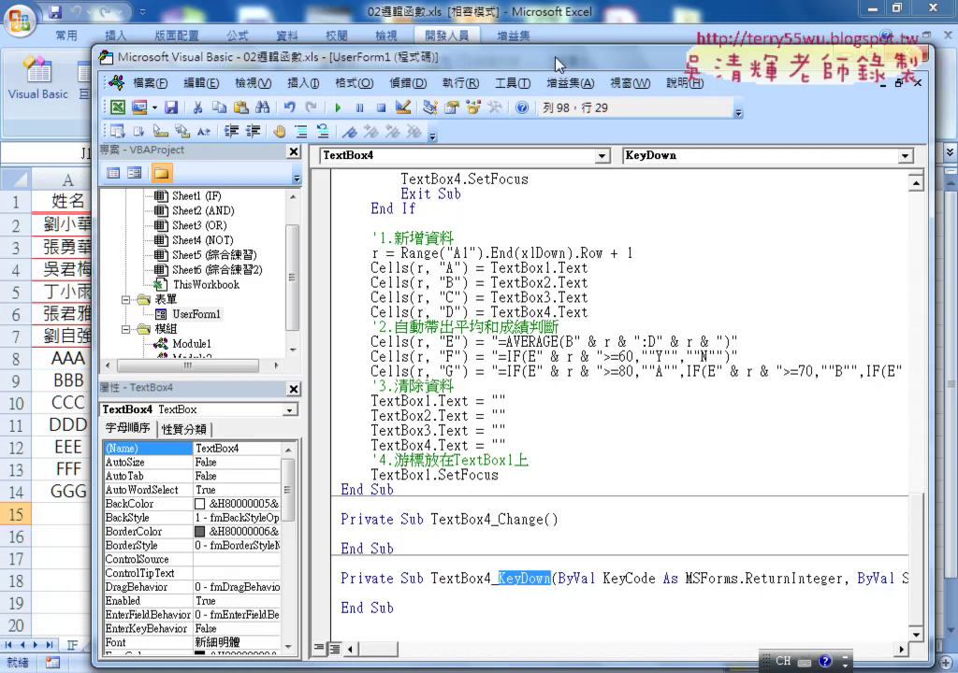
pyautogui.moveTo(560, 56); pyautogui.dragTo(528, 15)
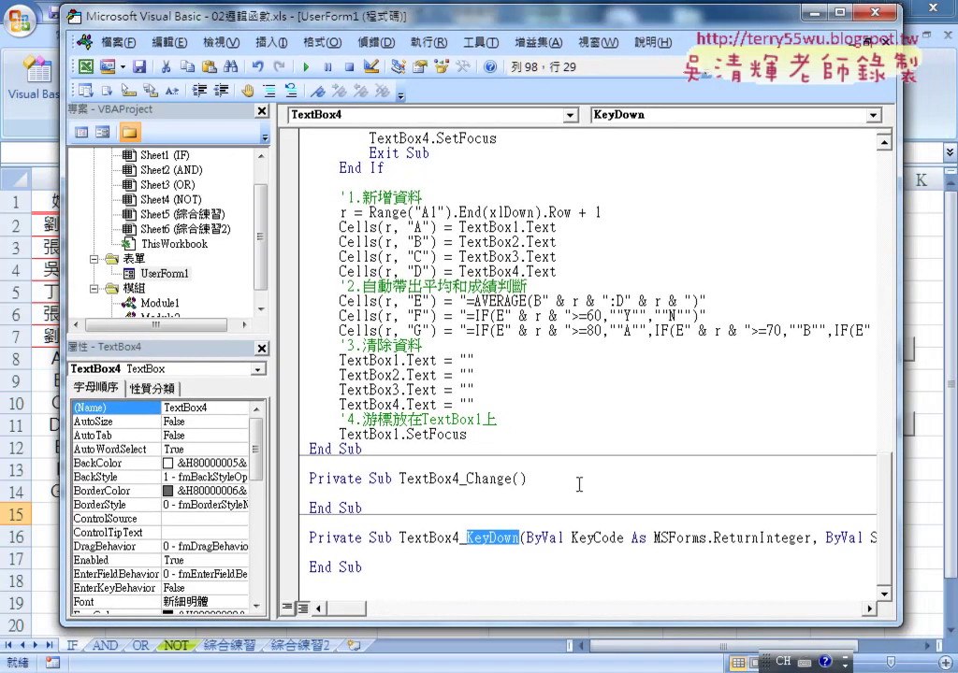
# - Write 'If KeyCode = 13 Then' inside TextBox4_KeyDown, reusing KeyCode from the header
pyautogui.moveTo(572, 541); pyautogui.dragTo(625, 541)
pyautogui.hotkey('ctrl', 'c')
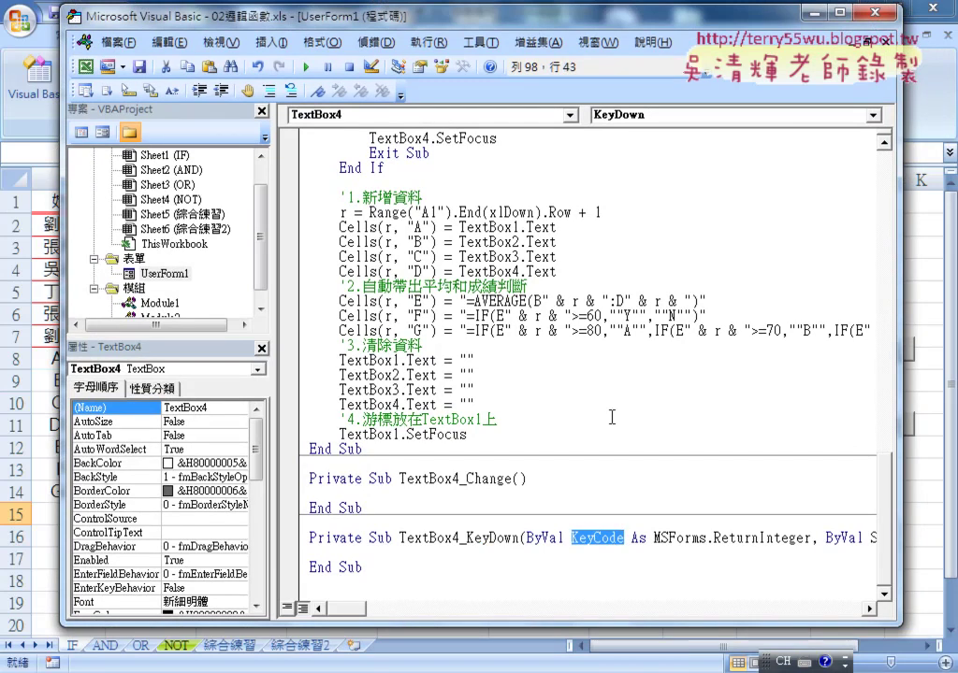
pyautogui.click(522, 557)
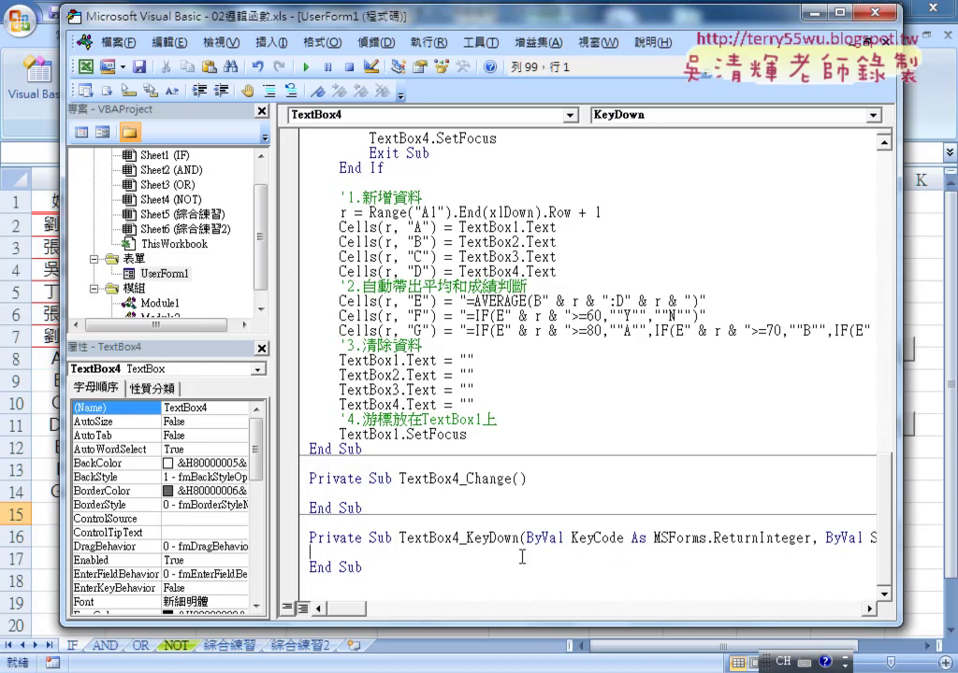
pyautogui.press('Tab')
pyautogui.write('i')
pyautogui.write('f')
pyautogui.click(574, 540)
pyautogui.click(453, 423)
pyautogui.moveTo(571, 540); pyautogui.dragTo(625, 539)
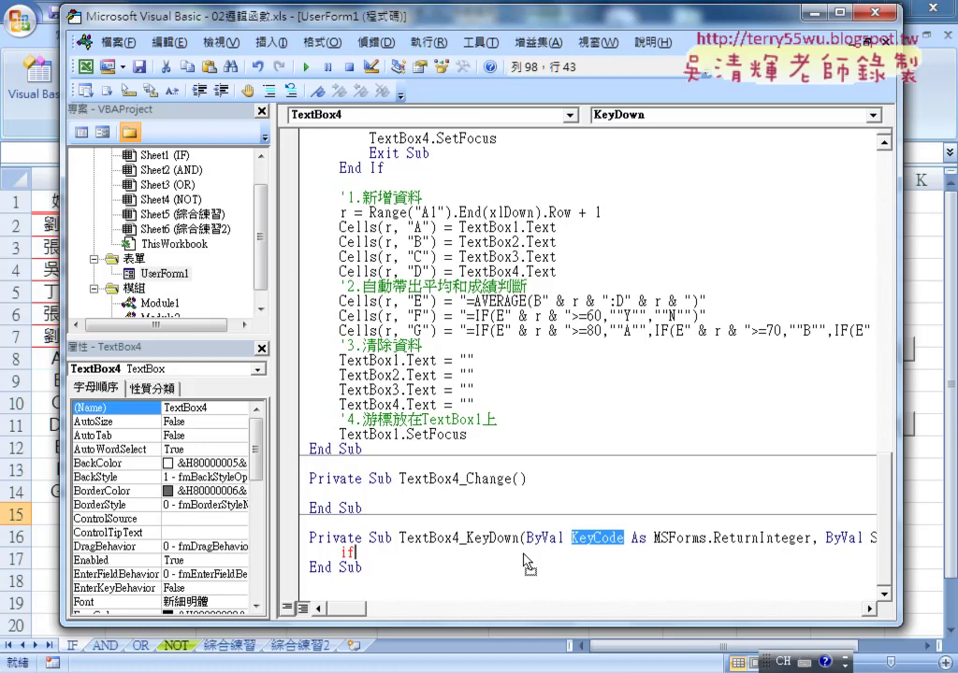
pyautogui.hotkey('ctrl', 'v')
pyautogui.press('Left')
pyautogui.press('Left')
pyautogui.press('Left')
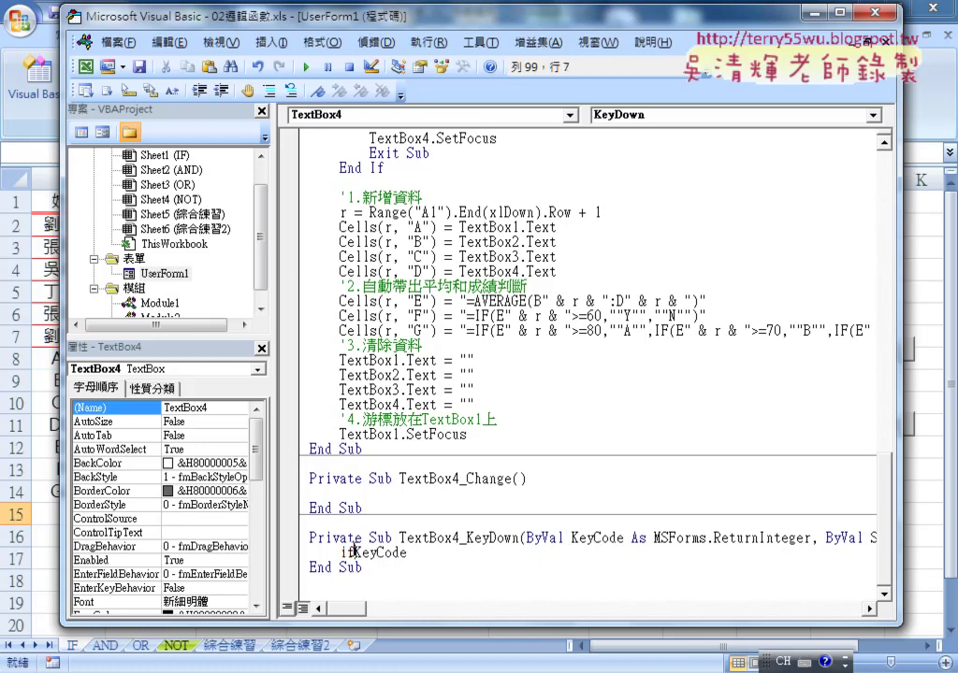
pyautogui.press('Right')
pyautogui.press('Right')
pyautogui.press('Right')
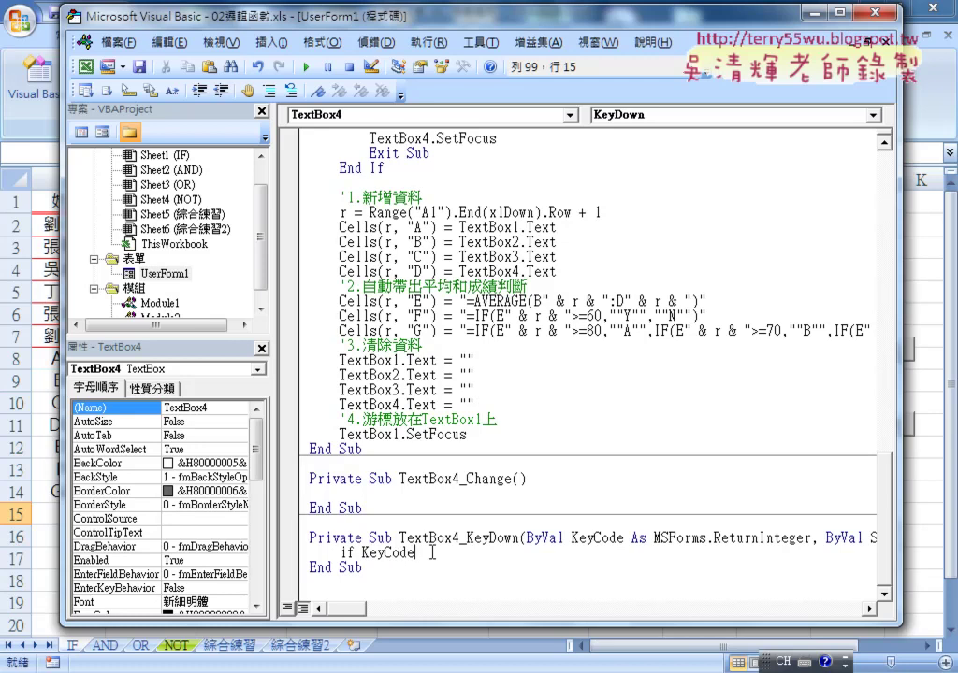
pyautogui.write('= ')
pyautogui.write('13')
pyautogui.write(' the')
pyautogui.write('n')
# - Close the block with End If and indent the empty body line
pyautogui.press('Return')
pyautogui.press('Return')
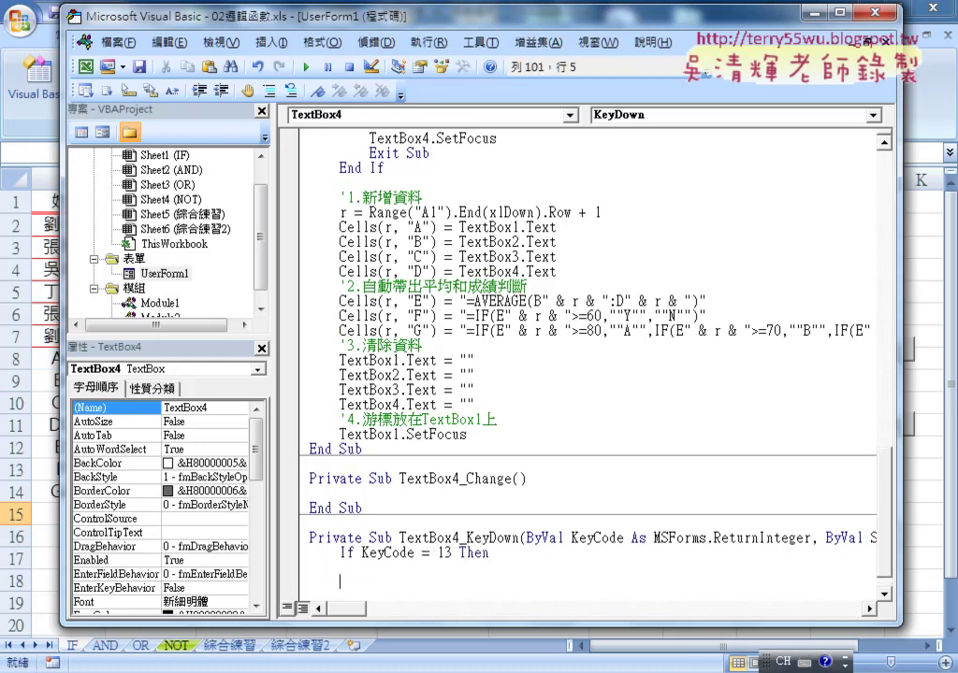
pyautogui.write('end ')
pyautogui.write('if')
pyautogui.press('Up')
pyautogui.press('Tab')
# - Copy the CommandButton1_Click name and add 'Call CommandButton1_Click' inside the KeyDown If block
pyautogui.scroll(4, 459, 561)
pyautogui.scroll(6, 459, 562)
pyautogui.scroll(6, 460, 562)
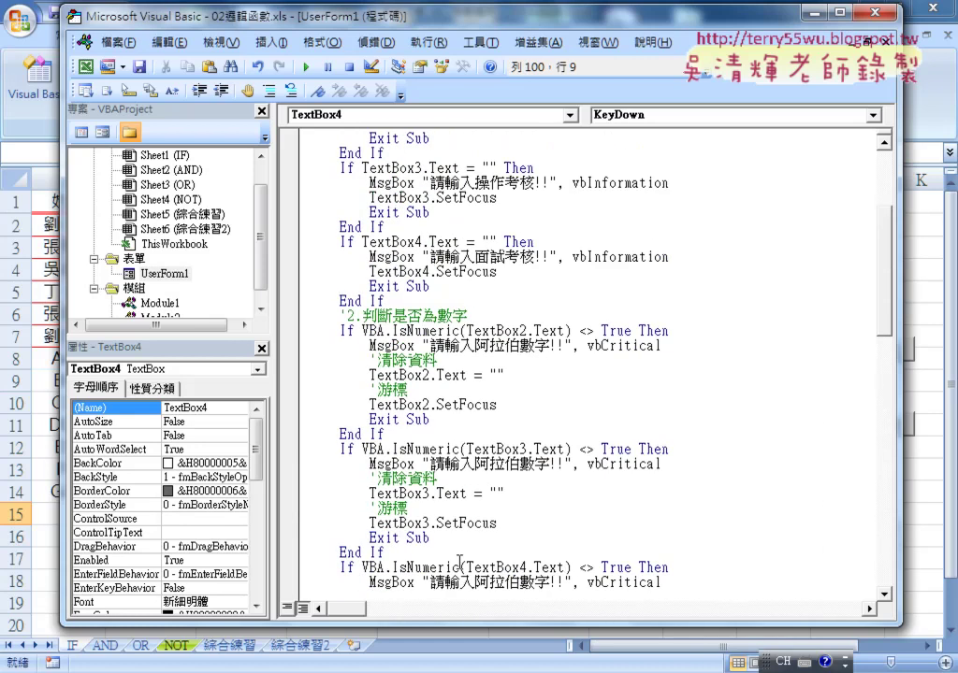
pyautogui.scroll(6, 460, 562)
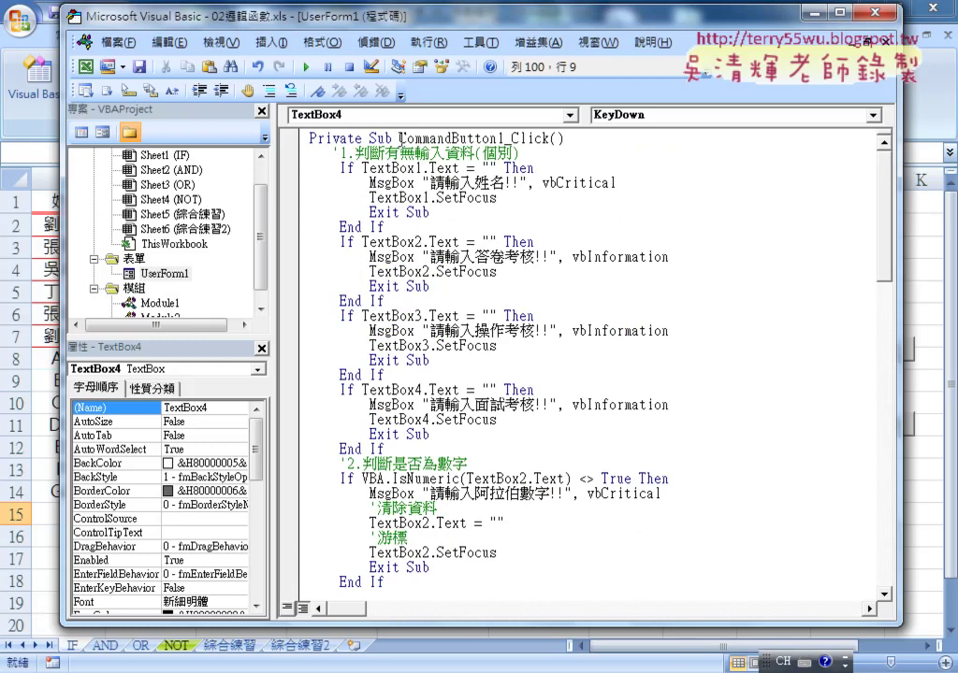
pyautogui.moveTo(399, 137); pyautogui.dragTo(505, 138)
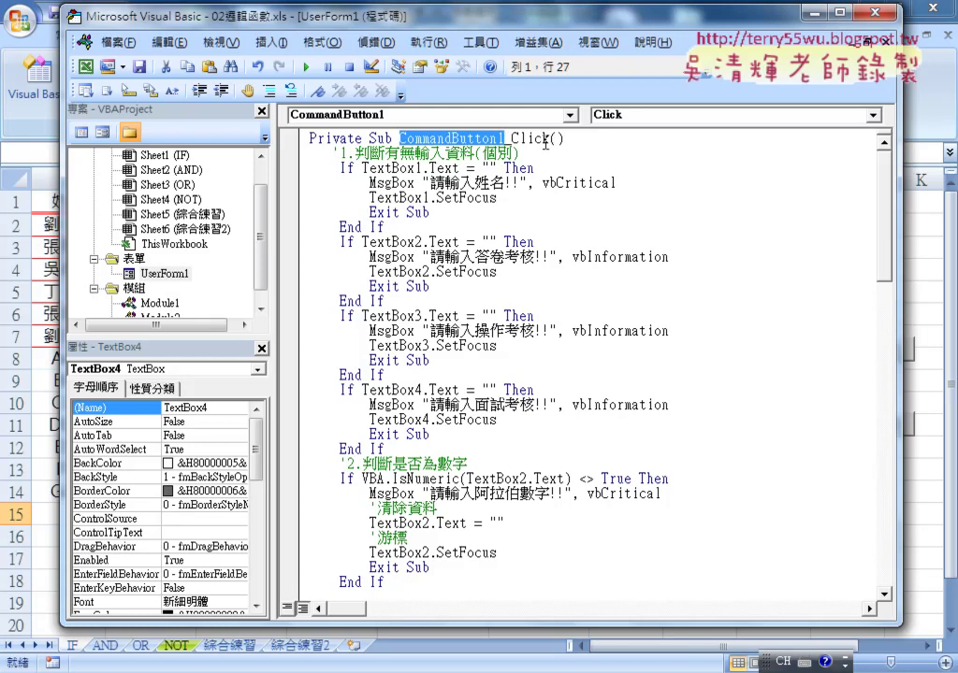
pyautogui.moveTo(525, 138); pyautogui.dragTo(399, 140)
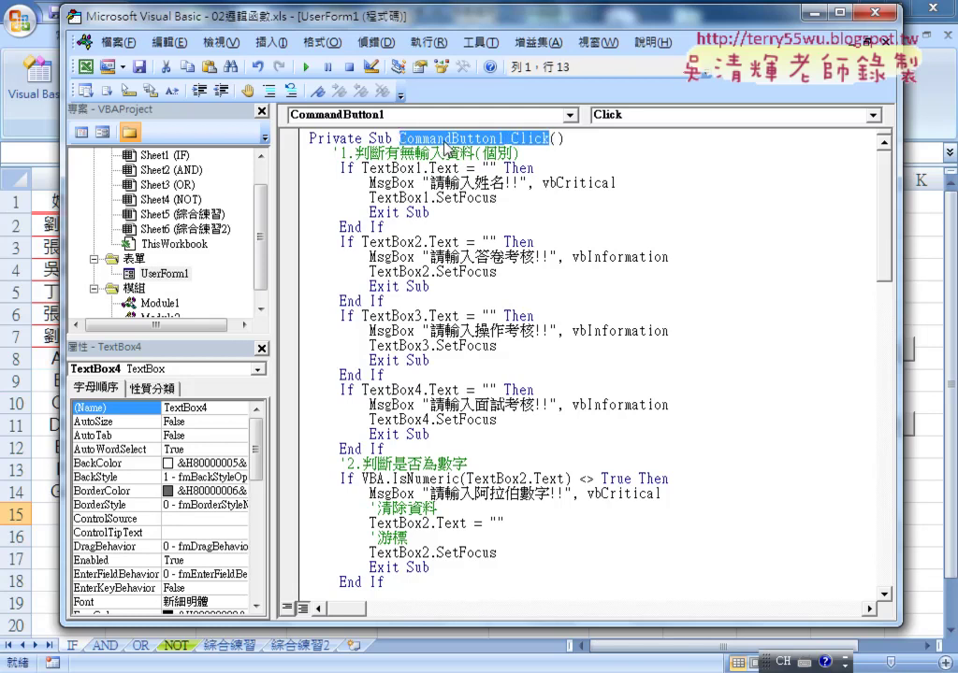
pyautogui.rightClick(446, 147)
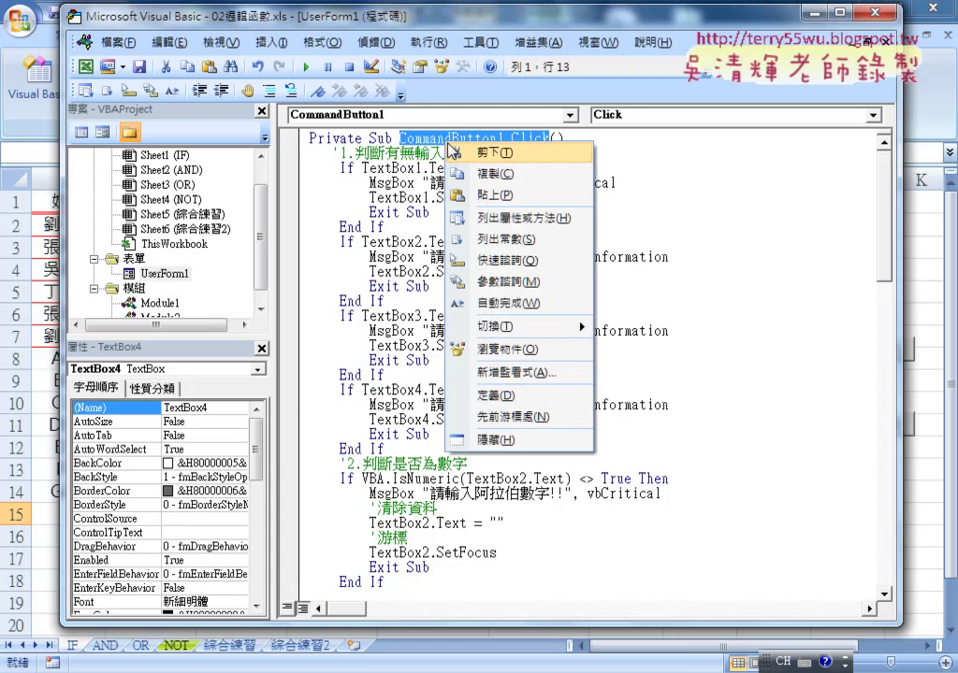
pyautogui.click(398, 140)
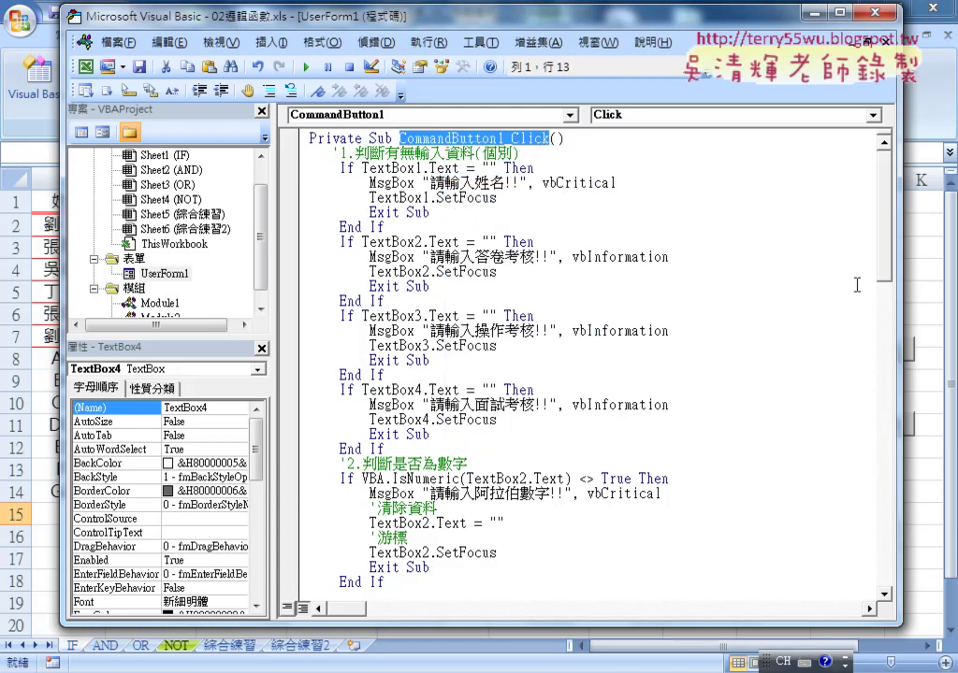
pyautogui.moveTo(884, 224); pyautogui.dragTo(888, 563)
pyautogui.click(494, 535)
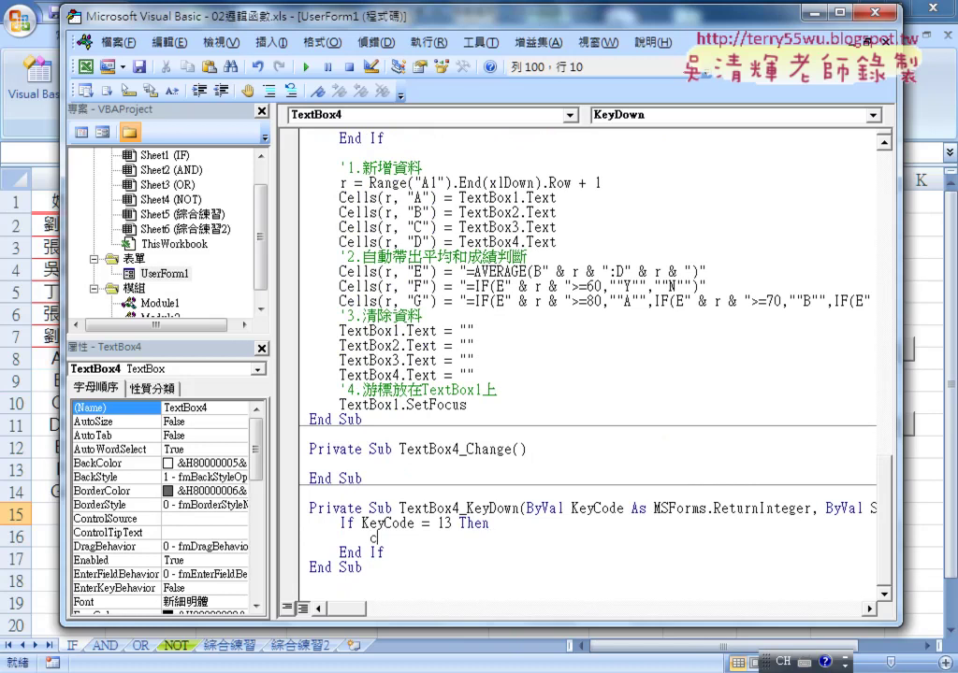
pyautogui.write('call ')
pyautogui.write('CommandButton1_Click')
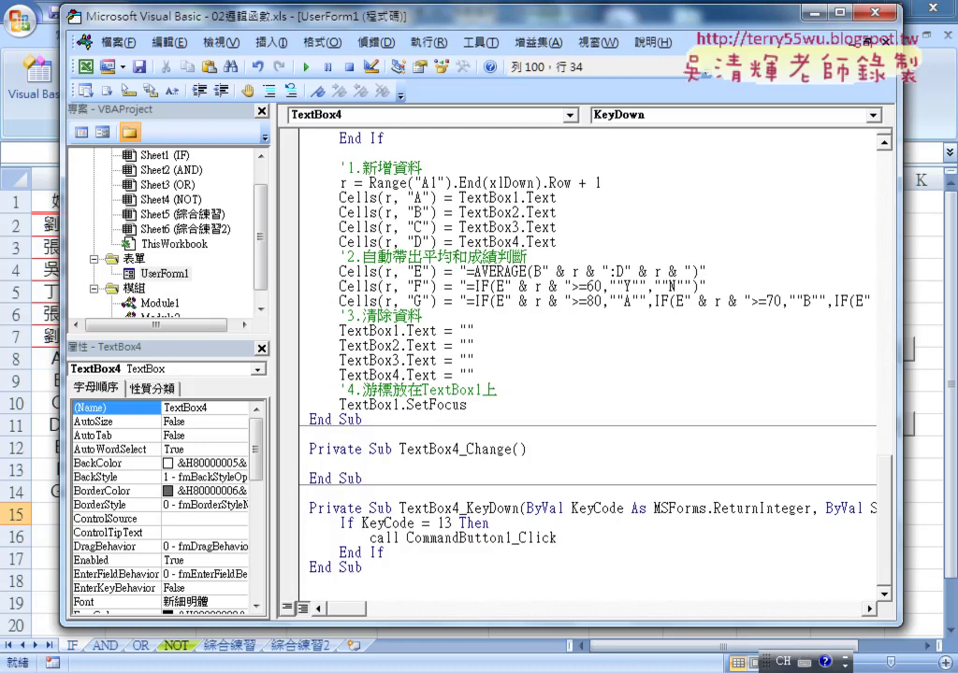
pyautogui.press('Down')
pyautogui.press('Down')
pyautogui.press('Down')
# - Highlight TextBox4, KeyDown, KeyCode = 13 and the Call line to explain the KeyDown code
pyautogui.moveTo(399, 509); pyautogui.dragTo(459, 508)
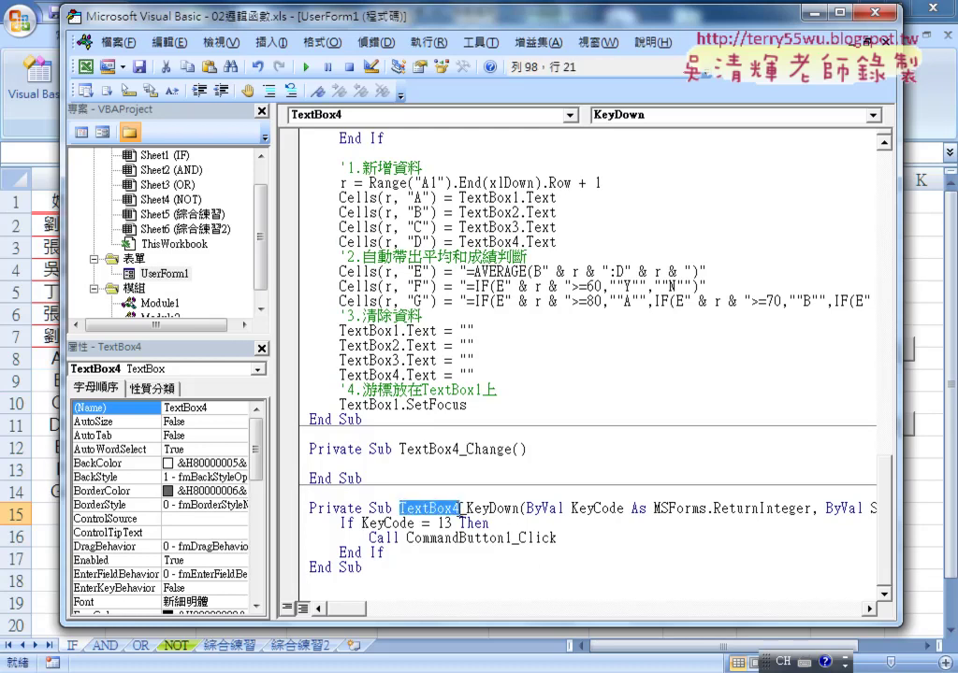
pyautogui.doubleClick(164, 273)
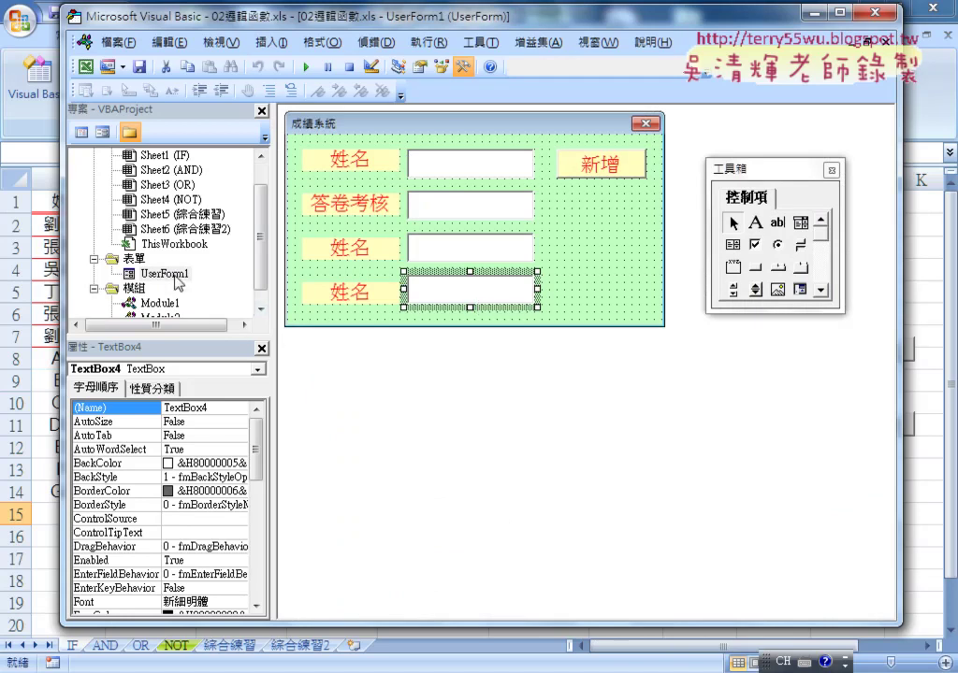
pyautogui.doubleClick(480, 296)
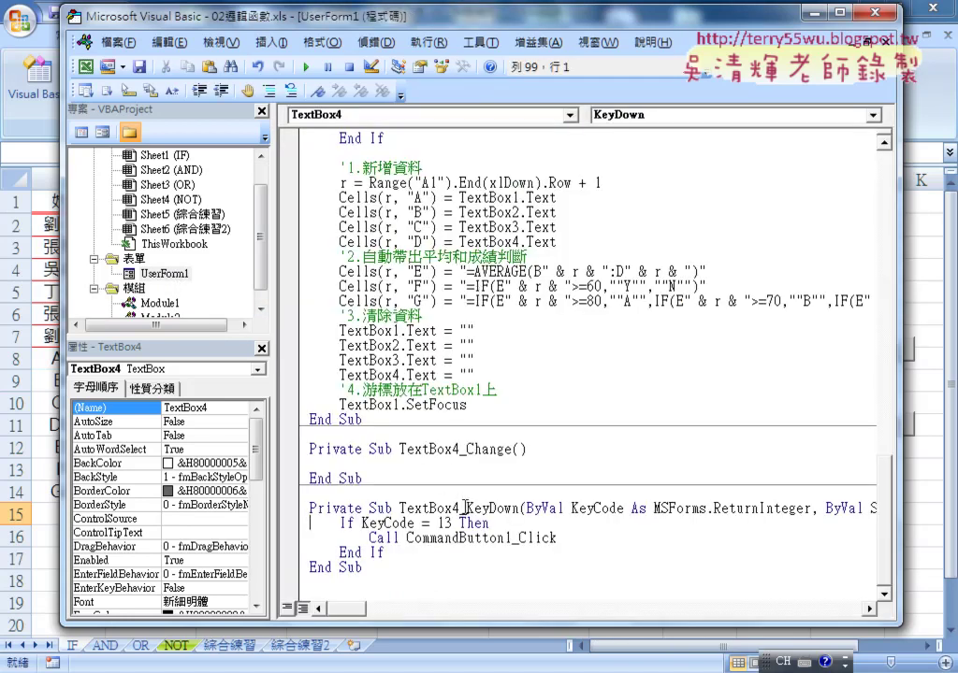
pyautogui.moveTo(467, 507); pyautogui.dragTo(513, 508)
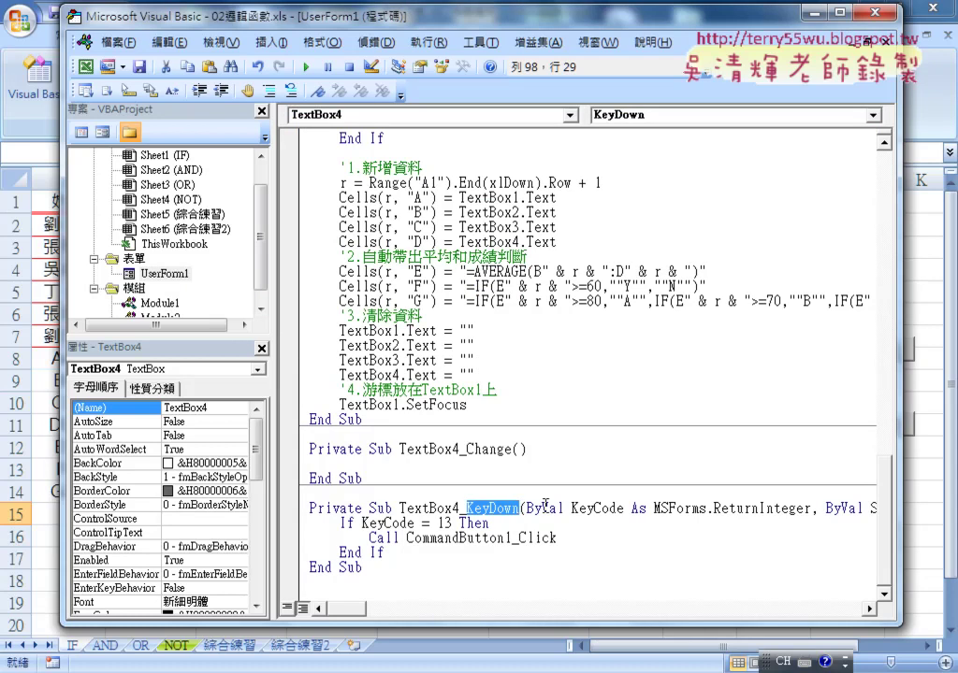
pyautogui.moveTo(572, 508); pyautogui.dragTo(623, 507)
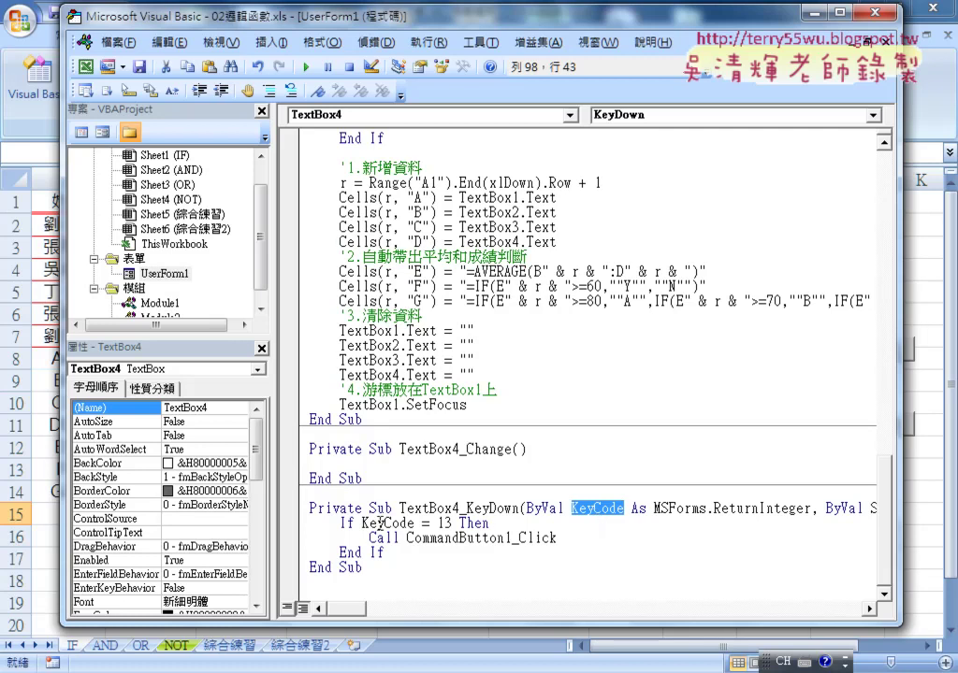
pyautogui.moveTo(362, 524); pyautogui.dragTo(454, 524)
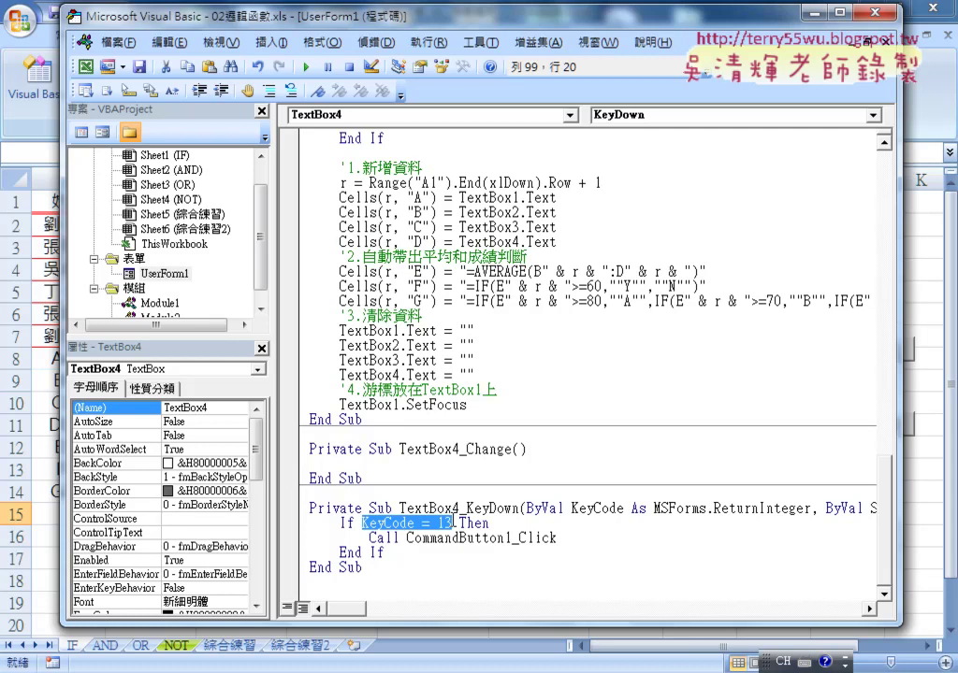
pyautogui.click(406, 539)
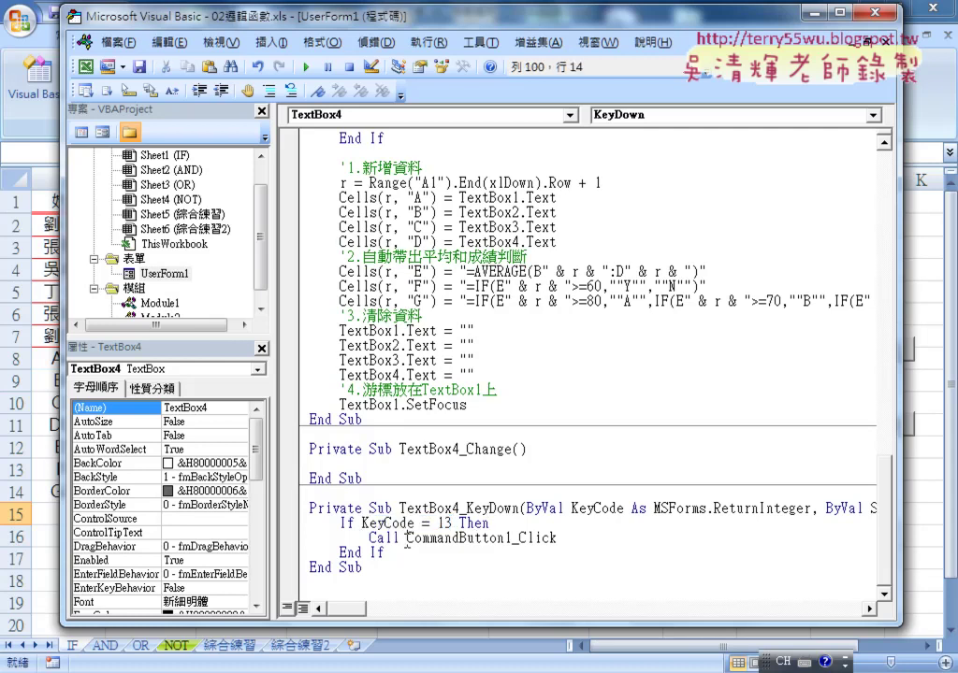
pyautogui.doubleClick(408, 538)
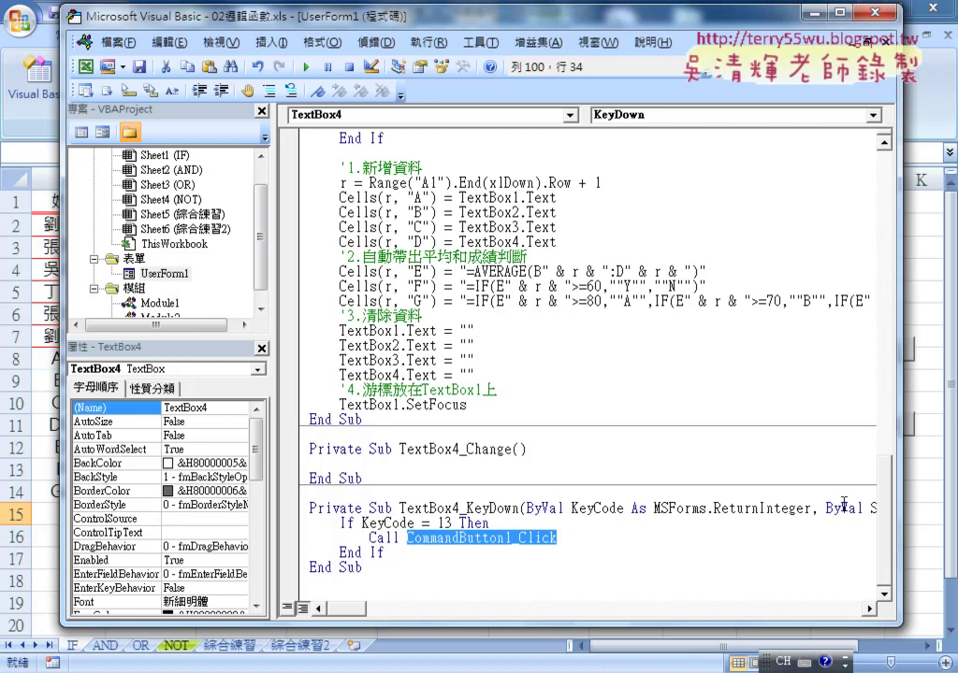
# - Compare with the CommandButton1_Click header, then switch back to the Excel worksheet
pyautogui.scroll(13, 716, 407)
pyautogui.scroll(5, 716, 159)
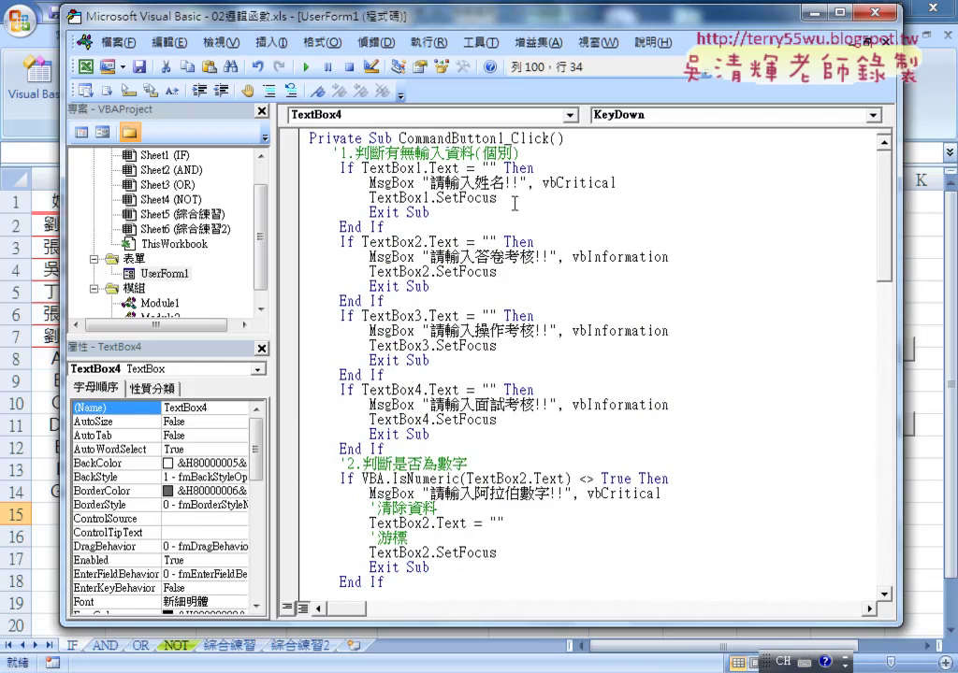
pyautogui.moveTo(400, 138); pyautogui.dragTo(552, 138)
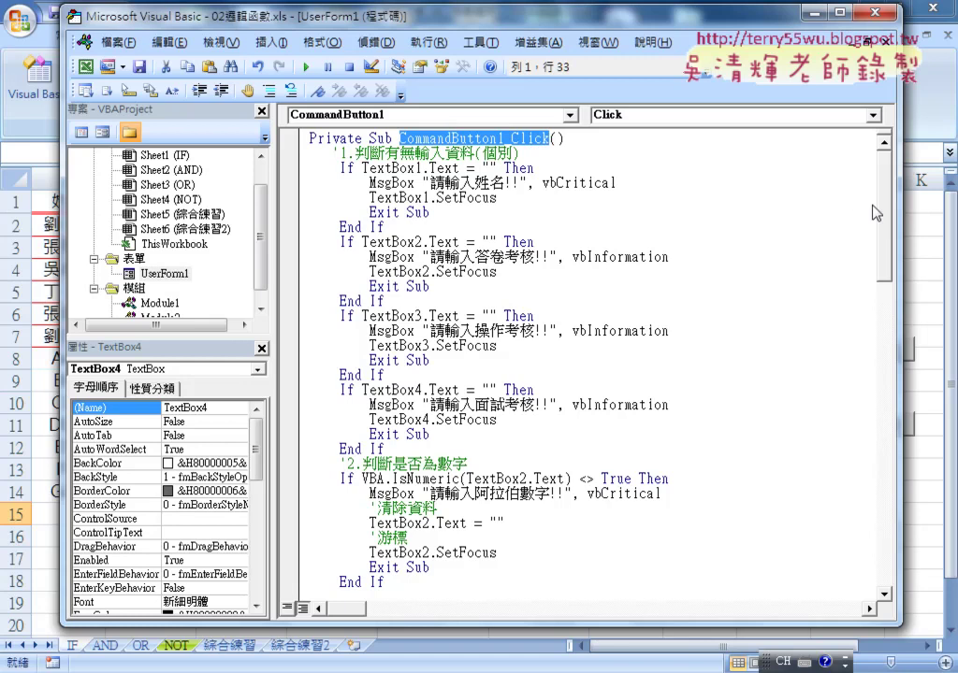
pyautogui.scroll(-19, 715, 174)
pyautogui.scroll(-5, 708, 427)
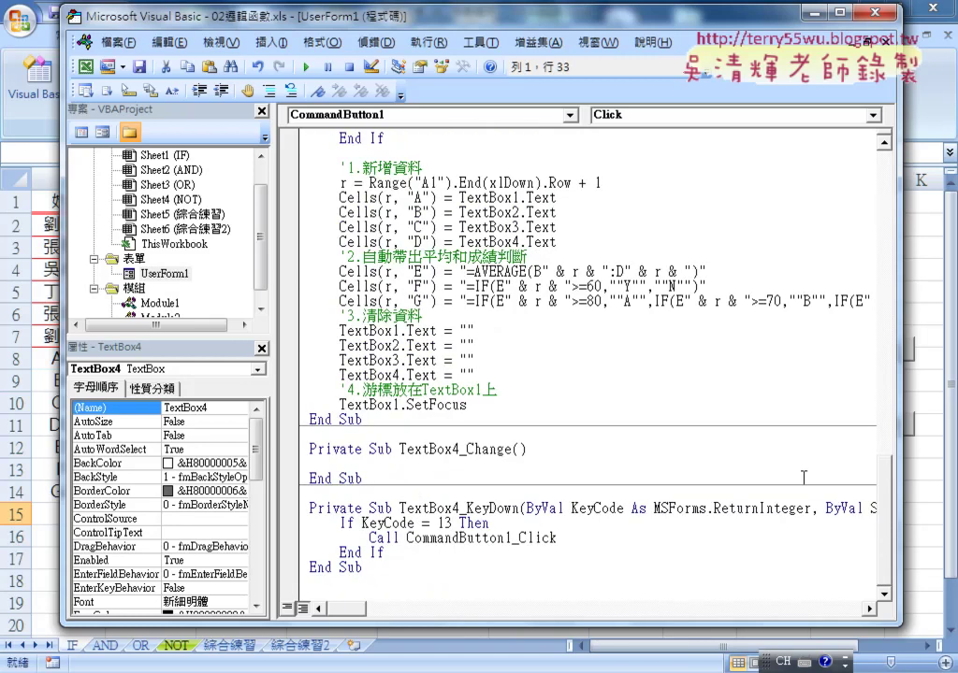
pyautogui.click(637, 534)
pyautogui.click(921, 268)
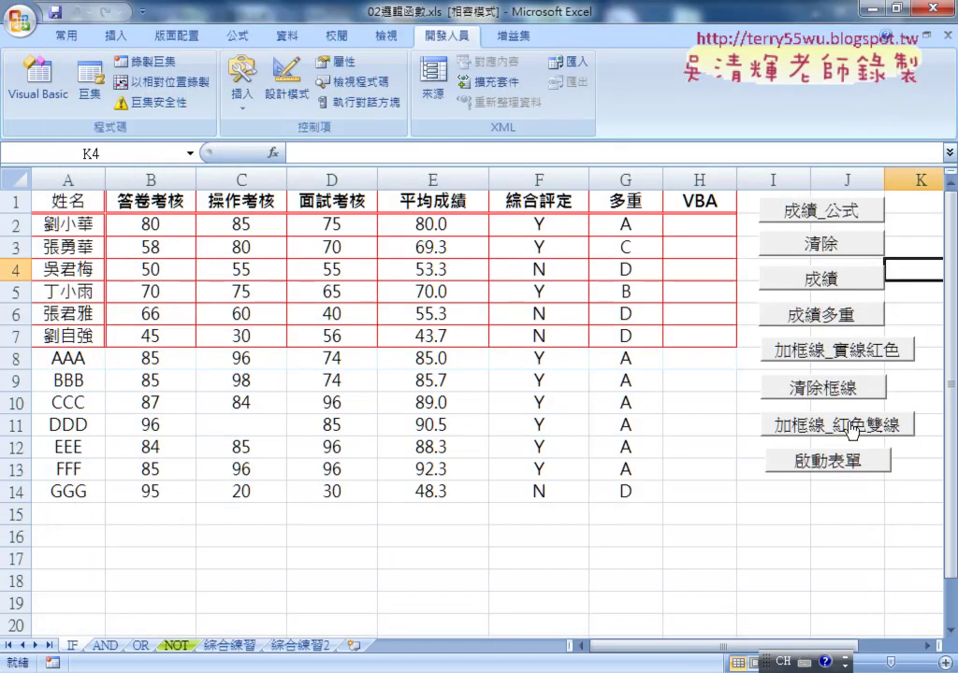
# - Enter HHH with scores 85, 96 and 97 in the 成績系統 form and submit the record
pyautogui.click(832, 458)
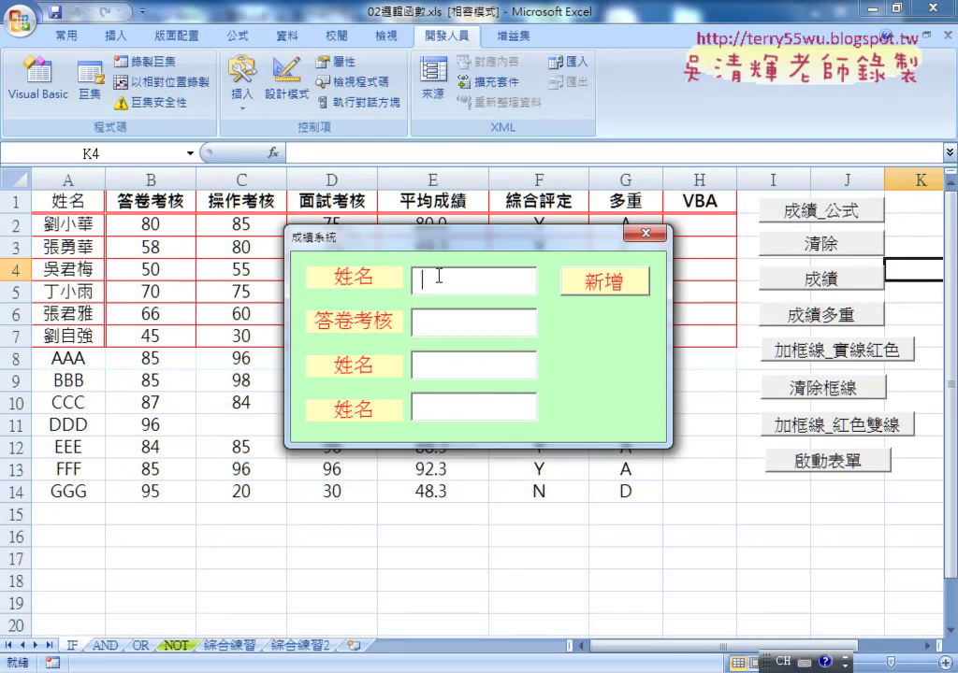
pyautogui.write('HHH')
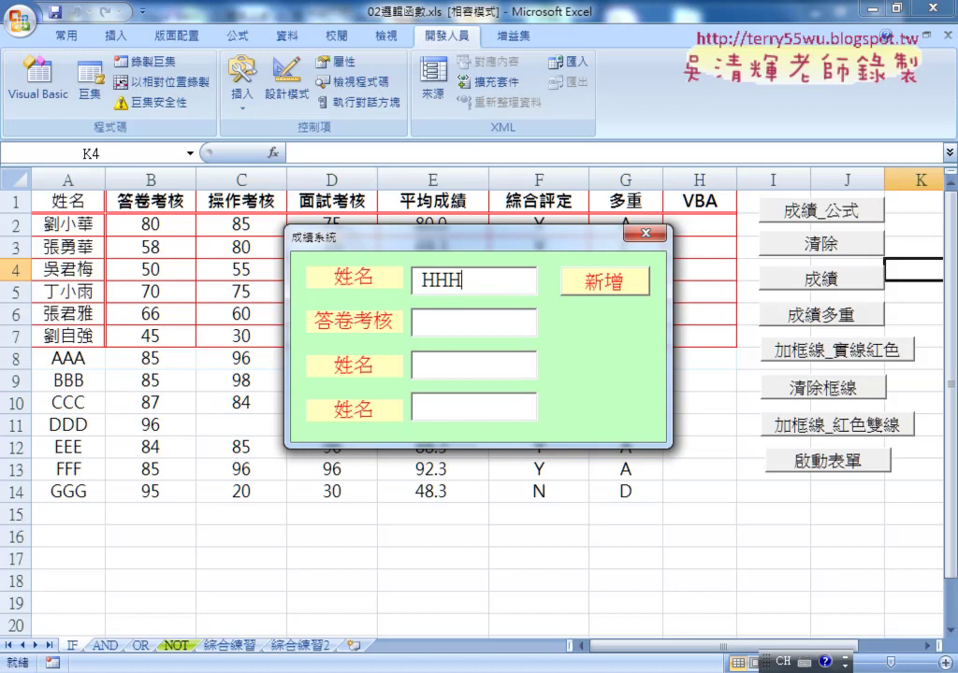
pyautogui.press('Return')
pyautogui.write('85')
pyautogui.press('Return')
pyautogui.write('96')
pyautogui.press('Return')
pyautogui.write('9')
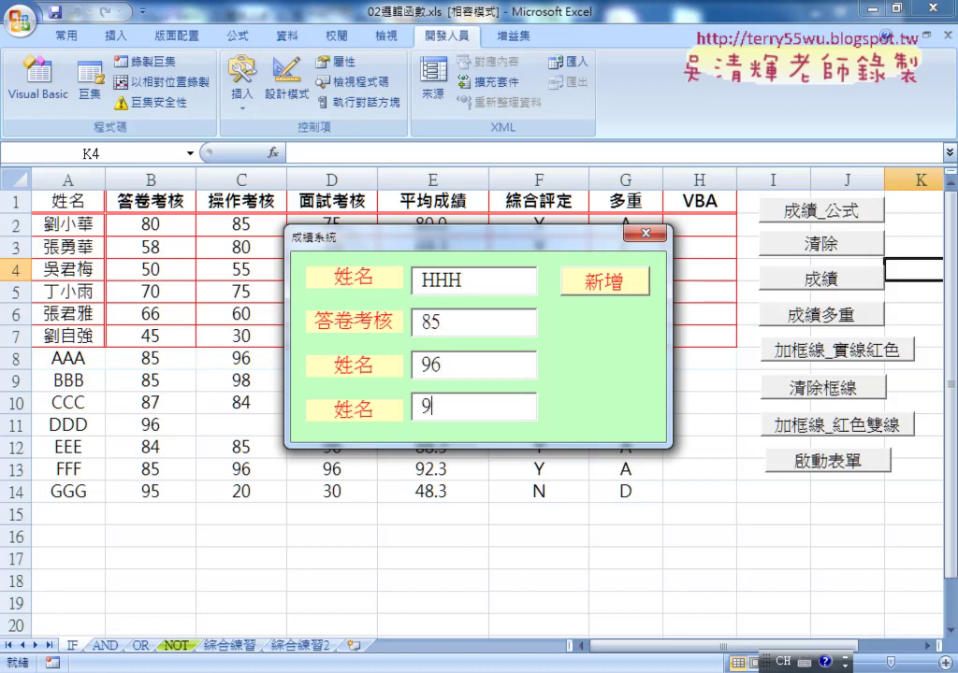
pyautogui.write('7')
pyautogui.moveTo(561, 239); pyautogui.dragTo(655, 157)
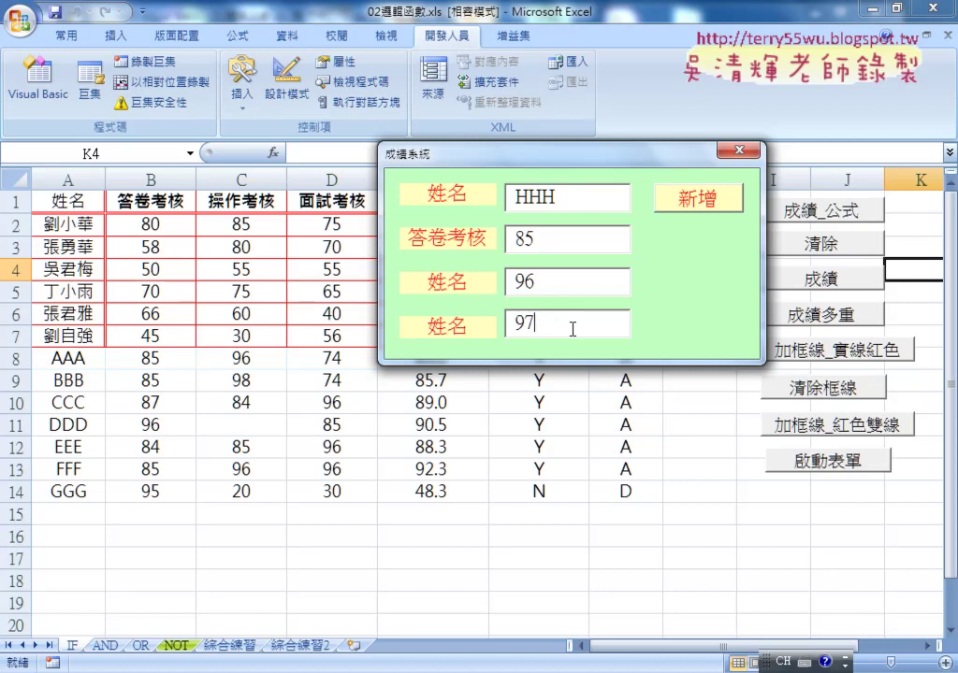
pyautogui.press('Return')
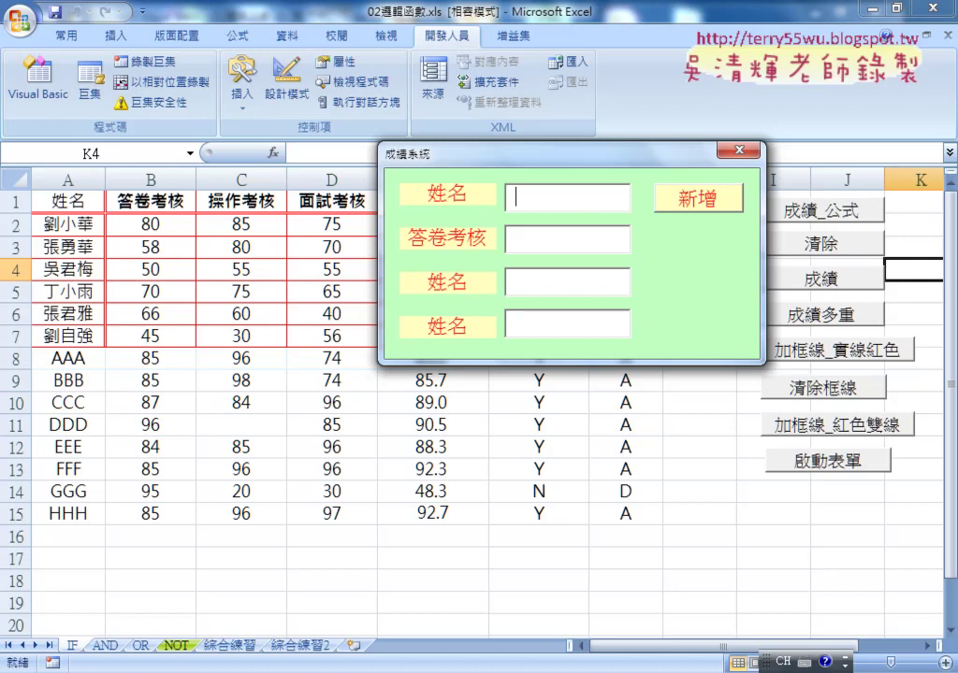
# - Move the form aside, close it, and select cell H9
pyautogui.moveTo(577, 156); pyautogui.dragTo(641, 67)
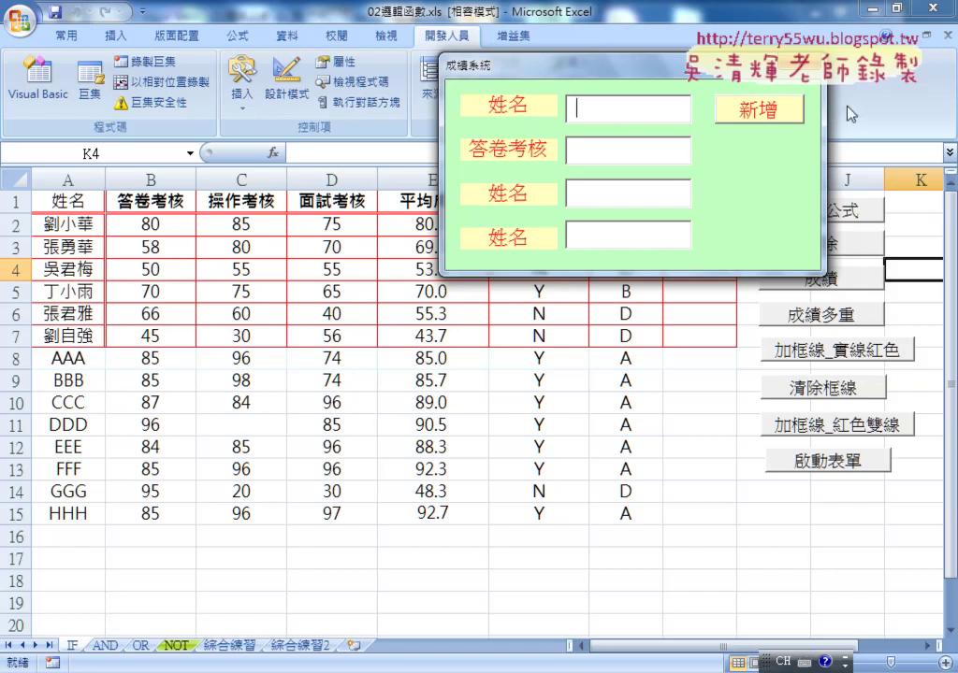
pyautogui.click(809, 64)
pyautogui.click(692, 381)
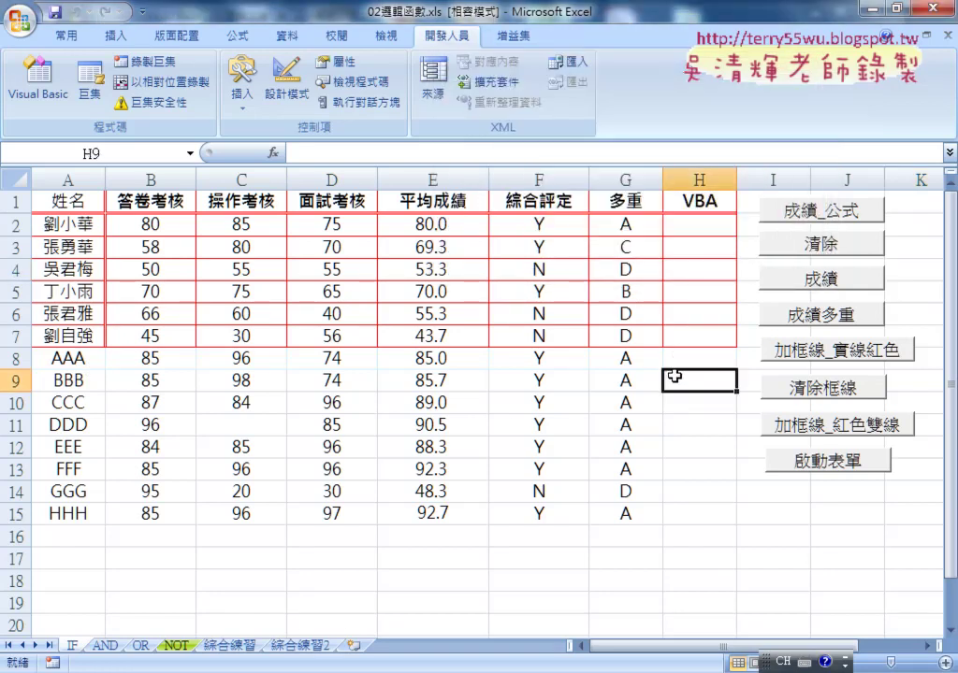
# - Clear the table borders, reapply red double-line borders to A1:H7, and select row 15
pyautogui.click(828, 389)
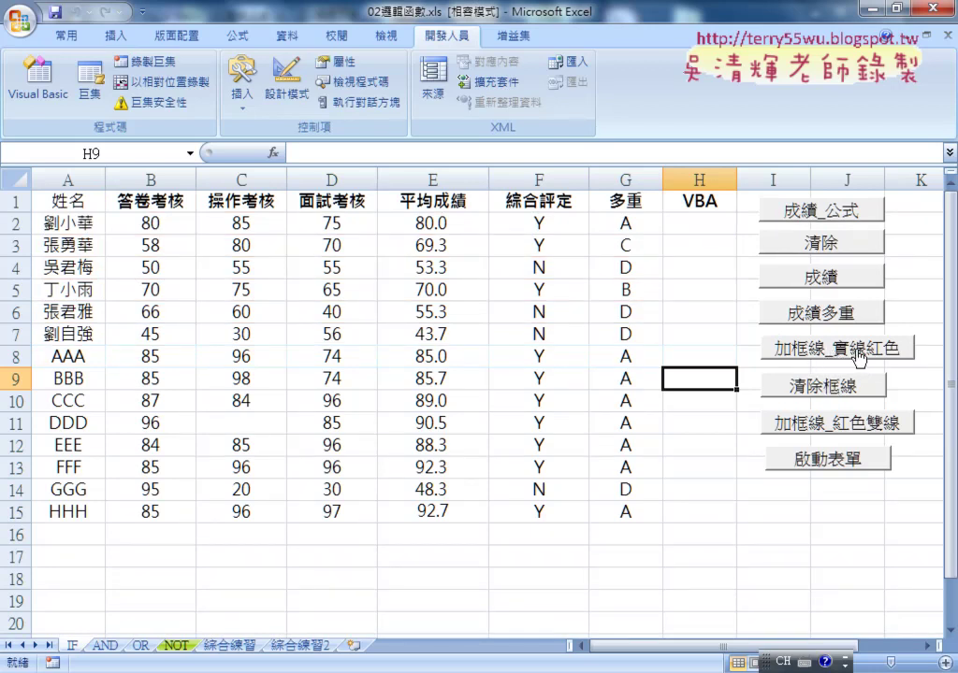
pyautogui.click(870, 432)
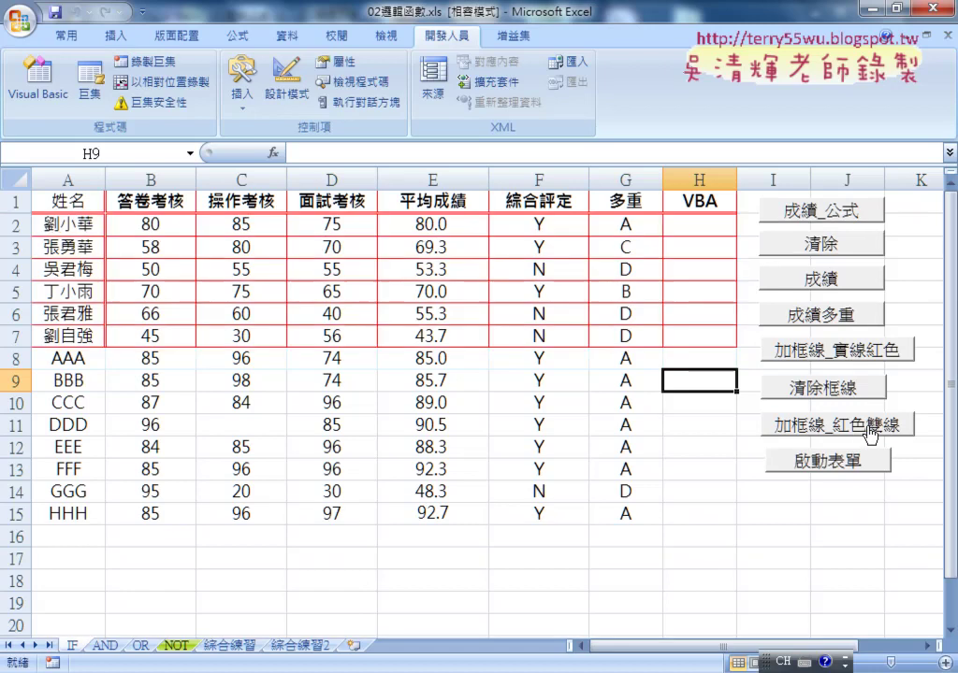
pyautogui.click(832, 426)
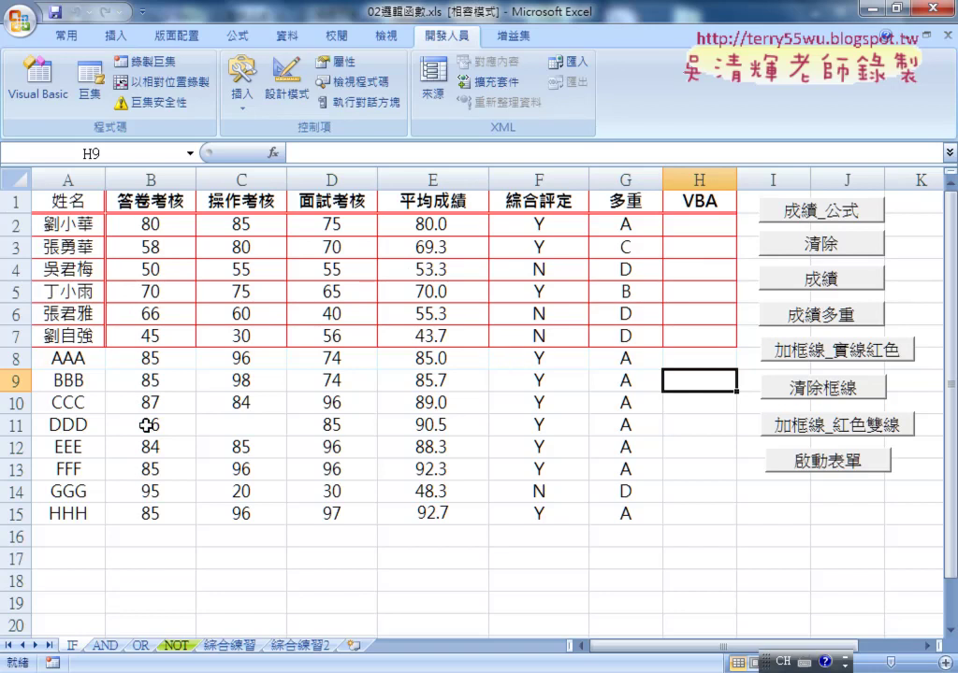
pyautogui.click(16, 513)
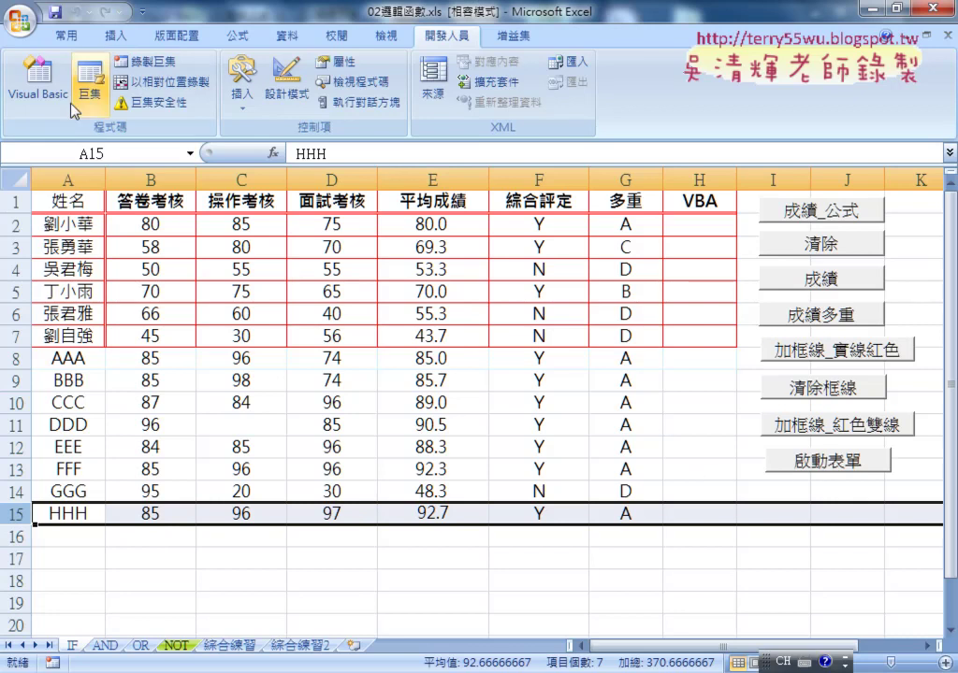
# - Open the 加框線_紅色雙線 button's macro code via 指定巨集 > 編輯
pyautogui.rightClick(831, 431)
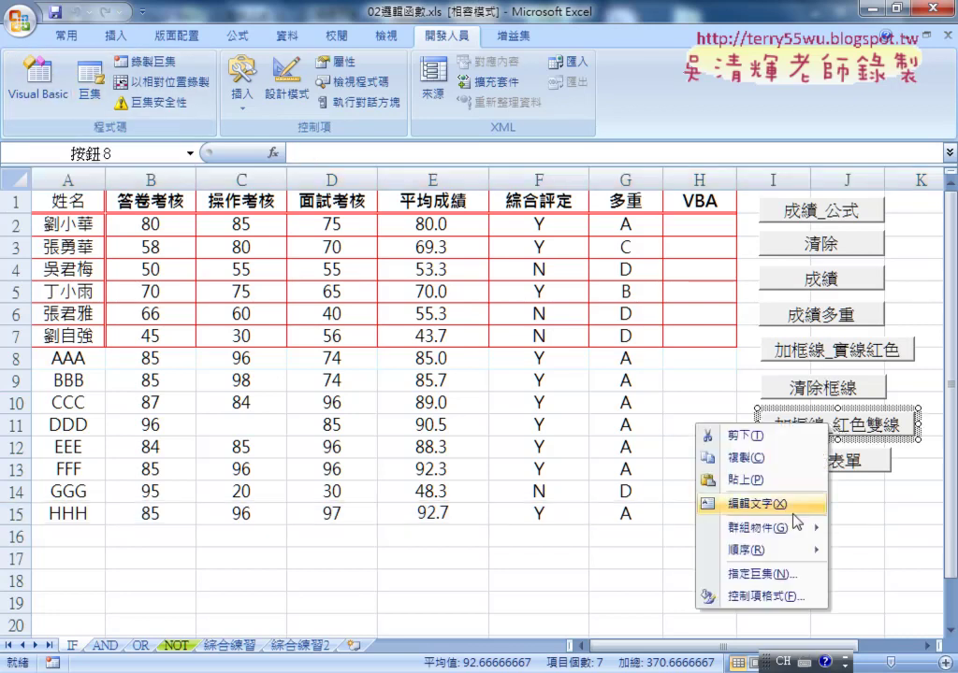
pyautogui.click(776, 574)
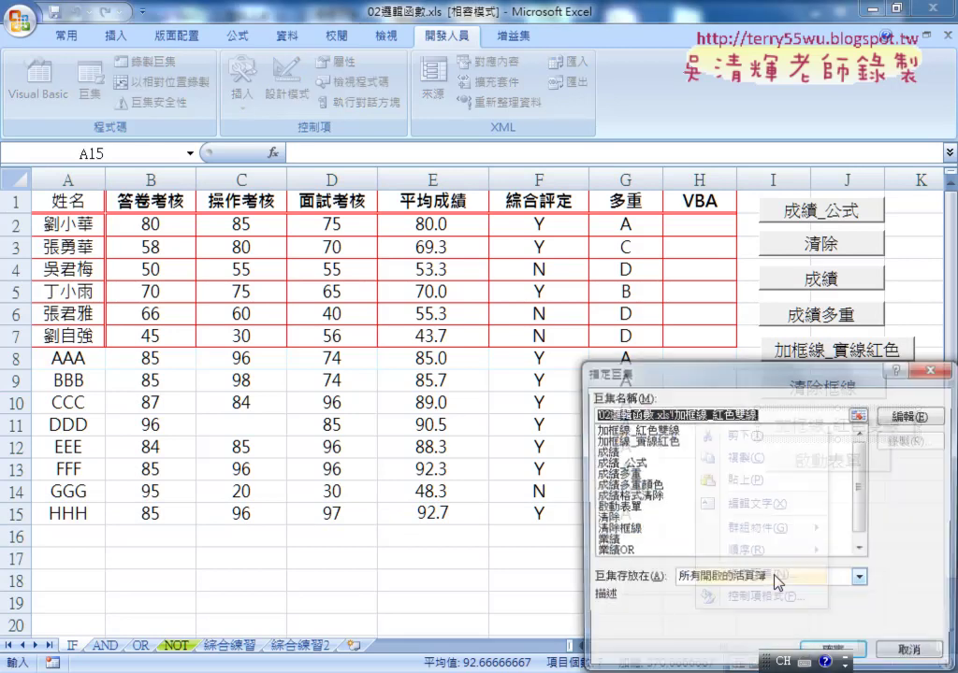
pyautogui.moveTo(745, 373); pyautogui.dragTo(498, 219)
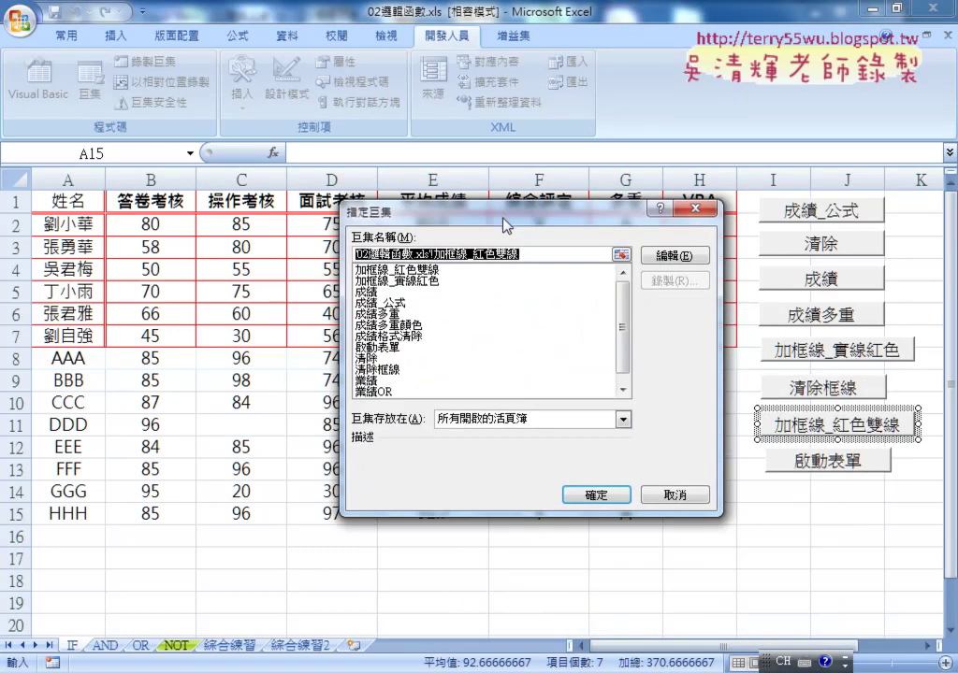
pyautogui.click(678, 257)
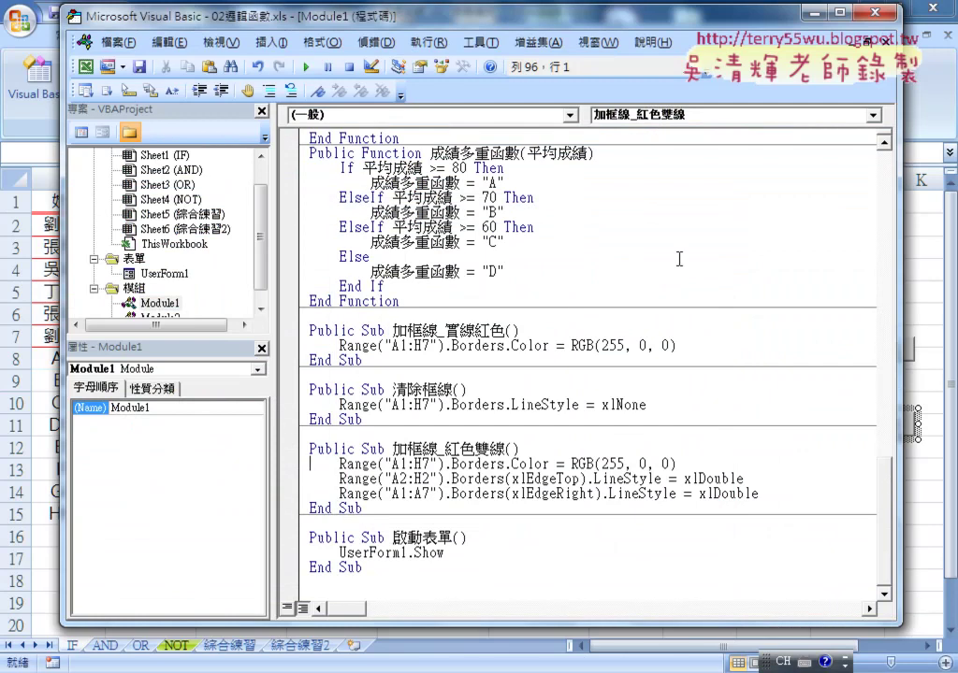
# - Copy the macro's three Range border statements, then open the UserForm1 design
pyautogui.click(775, 493)
pyautogui.moveTo(775, 493)
pyautogui.mouseDown()
pyautogui.moveTo(441, 479)
pyautogui.moveTo(284, 460)
pyautogui.mouseUp()
pyautogui.hotkey('ctrl', 'c')
pyautogui.moveTo(676, 464); pyautogui.dragTo(305, 462)
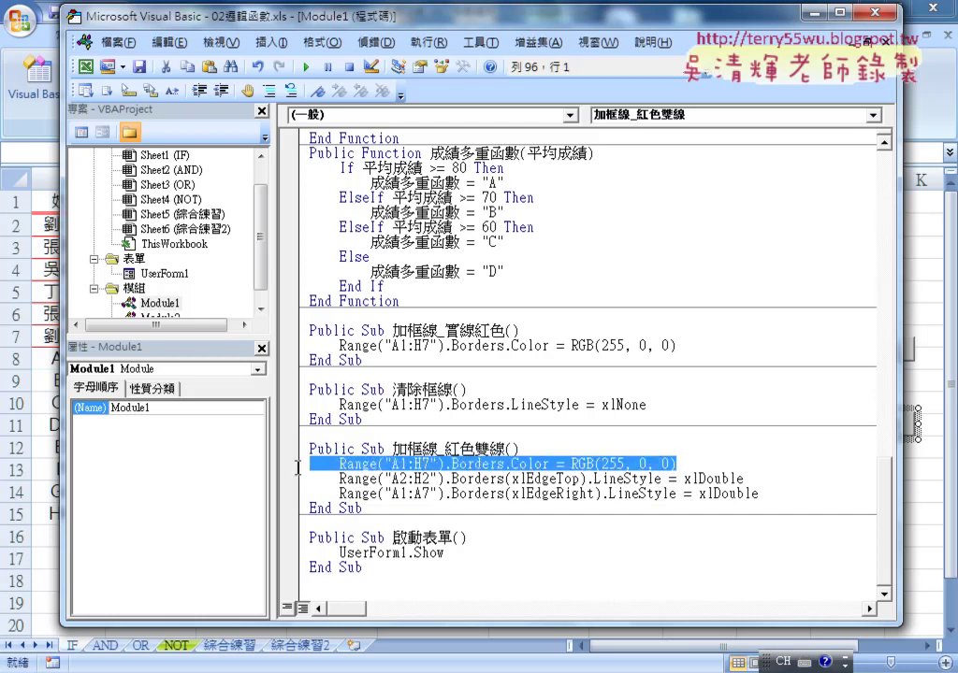
pyautogui.moveTo(748, 478)
pyautogui.mouseDown()
pyautogui.moveTo(605, 464)
pyautogui.moveTo(309, 477)
pyautogui.mouseUp()
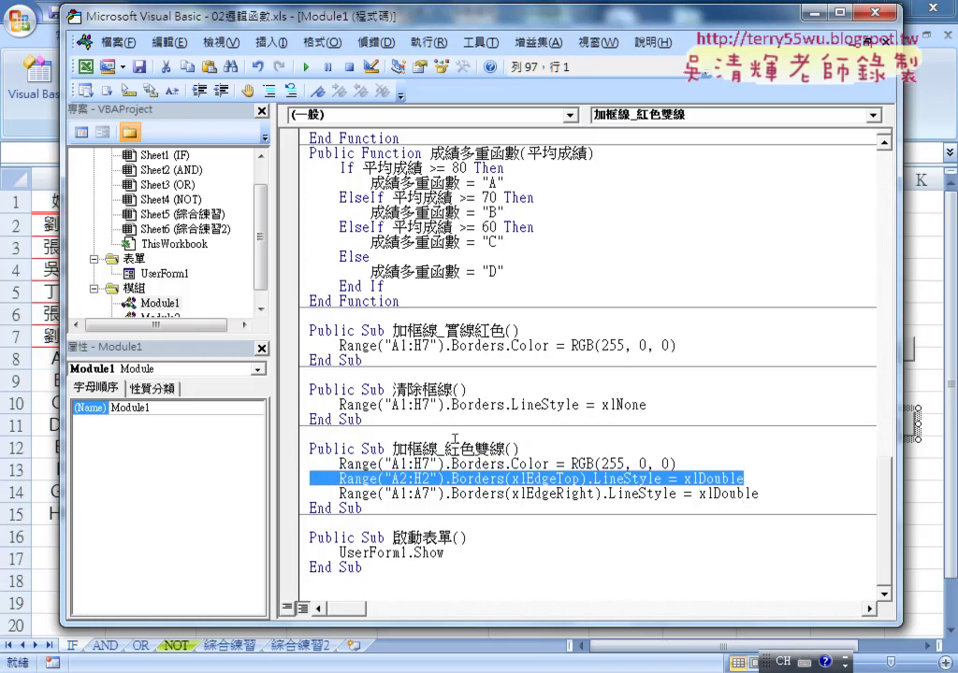
pyautogui.moveTo(458, 19); pyautogui.dragTo(450, 281)
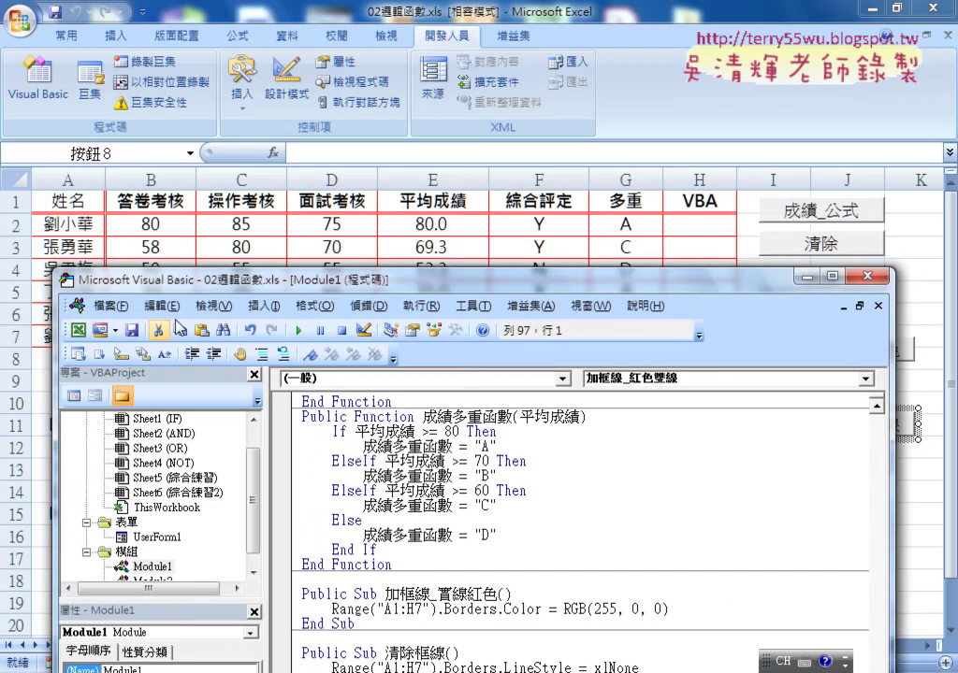
pyautogui.moveTo(260, 279); pyautogui.dragTo(263, 52)
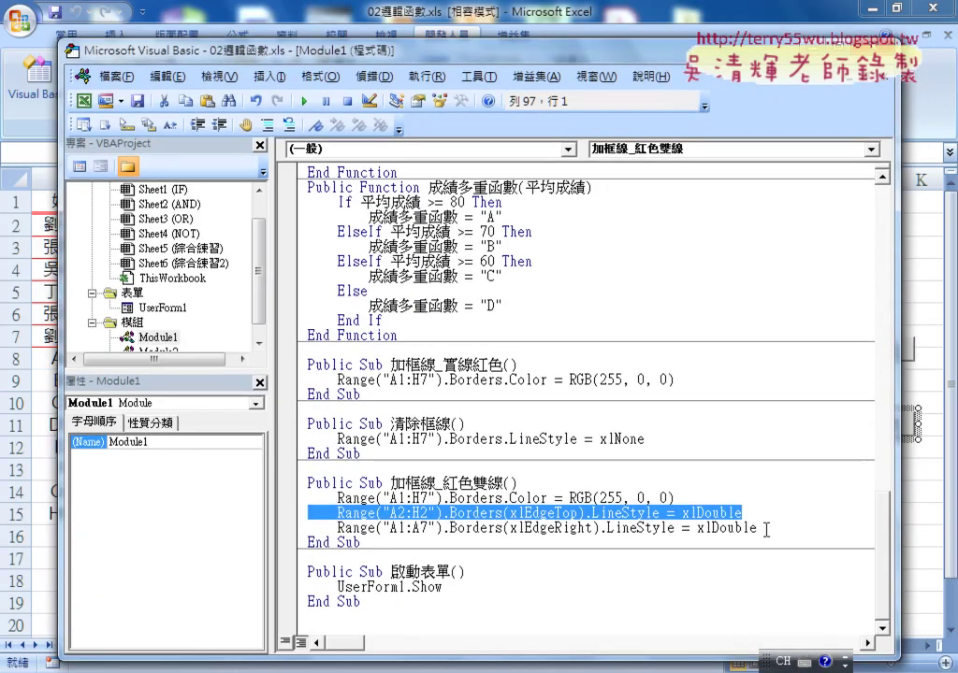
pyautogui.moveTo(756, 528); pyautogui.dragTo(280, 498)
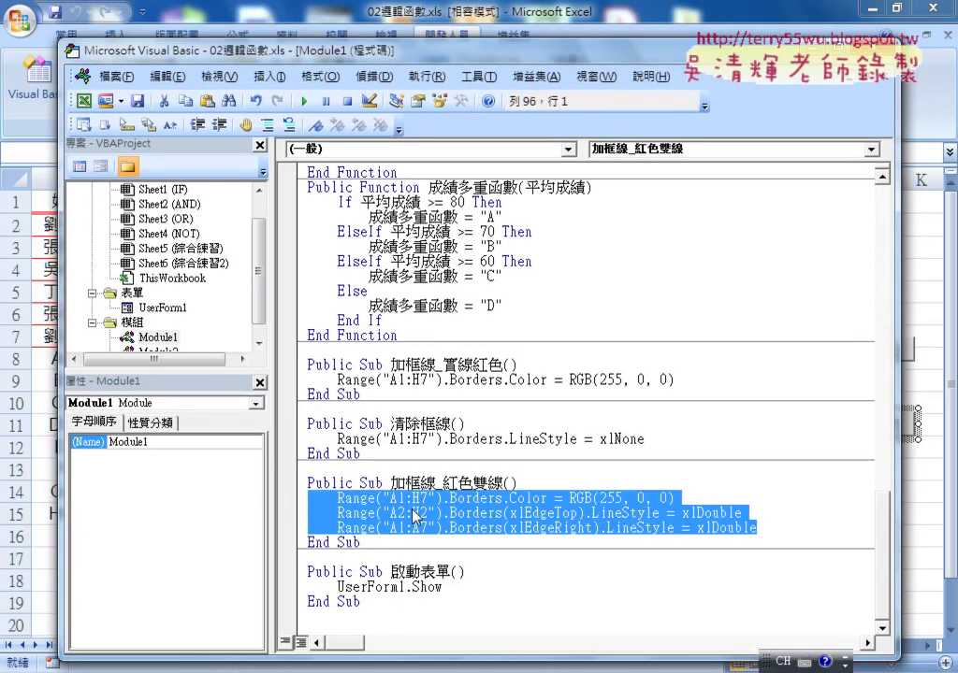
pyautogui.rightClick(413, 199)
pyautogui.click(457, 233)
pyautogui.doubleClick(162, 307)
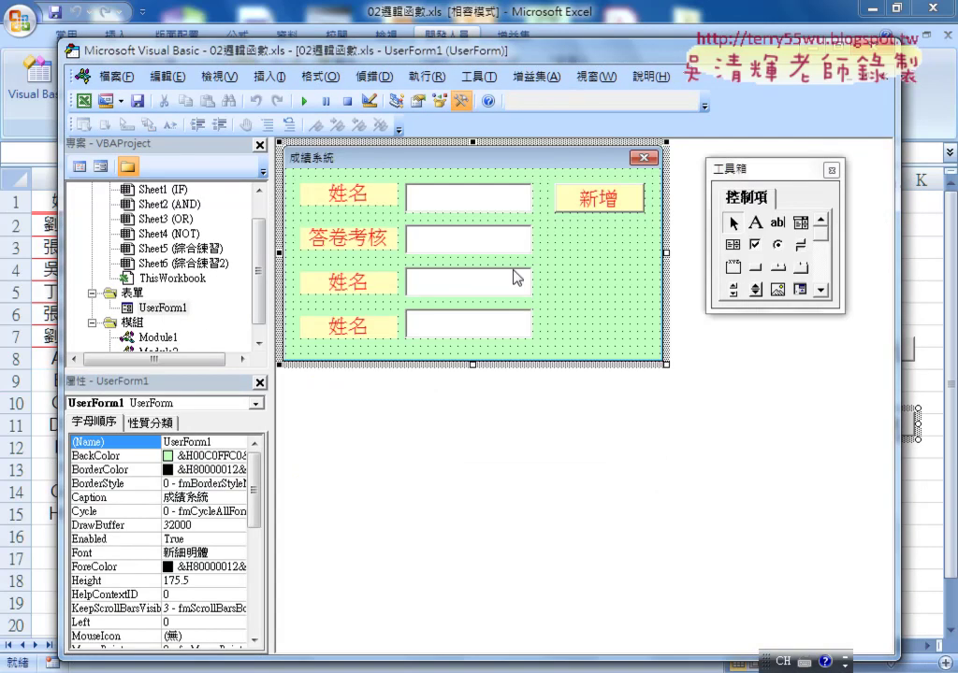
# - Paste the copied border statements into the 新增 button's code after TextBox1.SetFocus
pyautogui.doubleClick(599, 203)
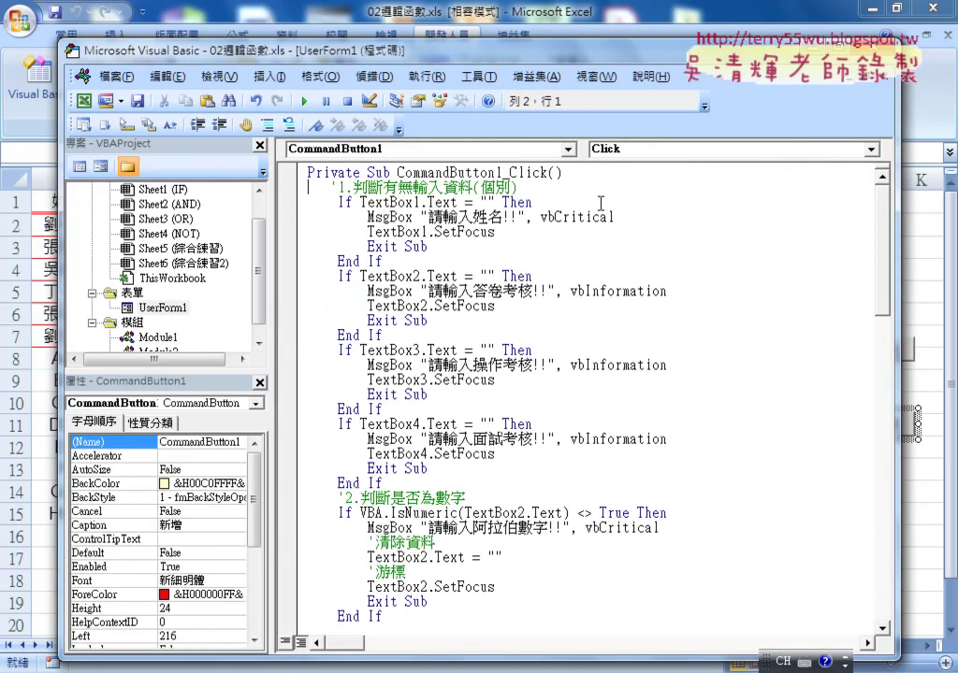
pyautogui.scroll(-1, 600, 358)
pyautogui.scroll(-2, 600, 359)
pyautogui.scroll(-3, 600, 358)
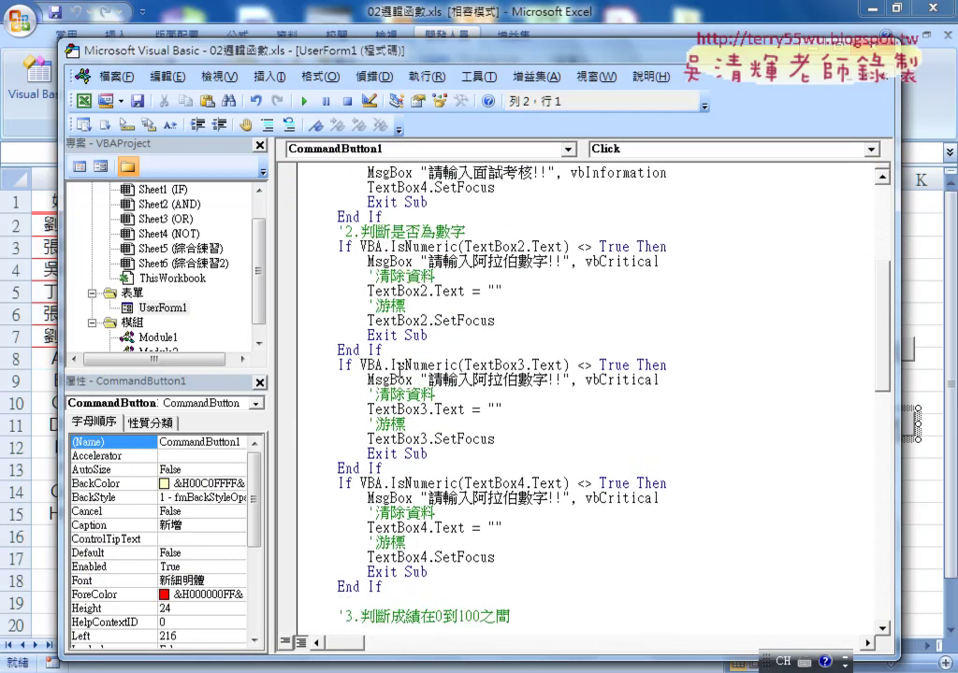
pyautogui.scroll(-6, 400, 366)
pyautogui.scroll(-6, 399, 367)
pyautogui.scroll(-4, 399, 367)
pyautogui.scroll(-2, 399, 367)
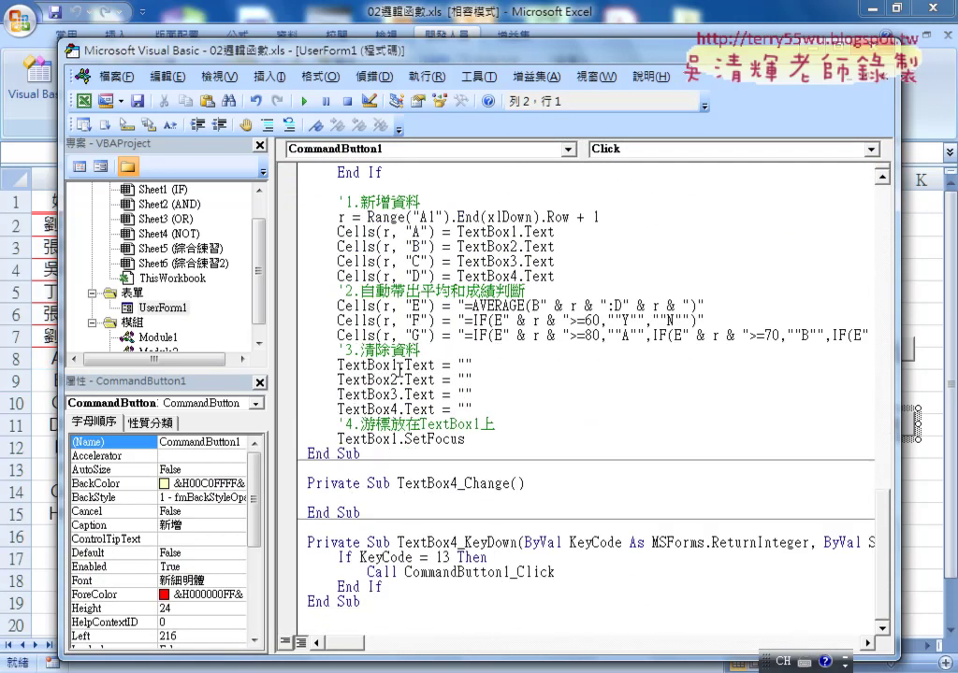
pyautogui.moveTo(348, 455); pyautogui.dragTo(339, 439)
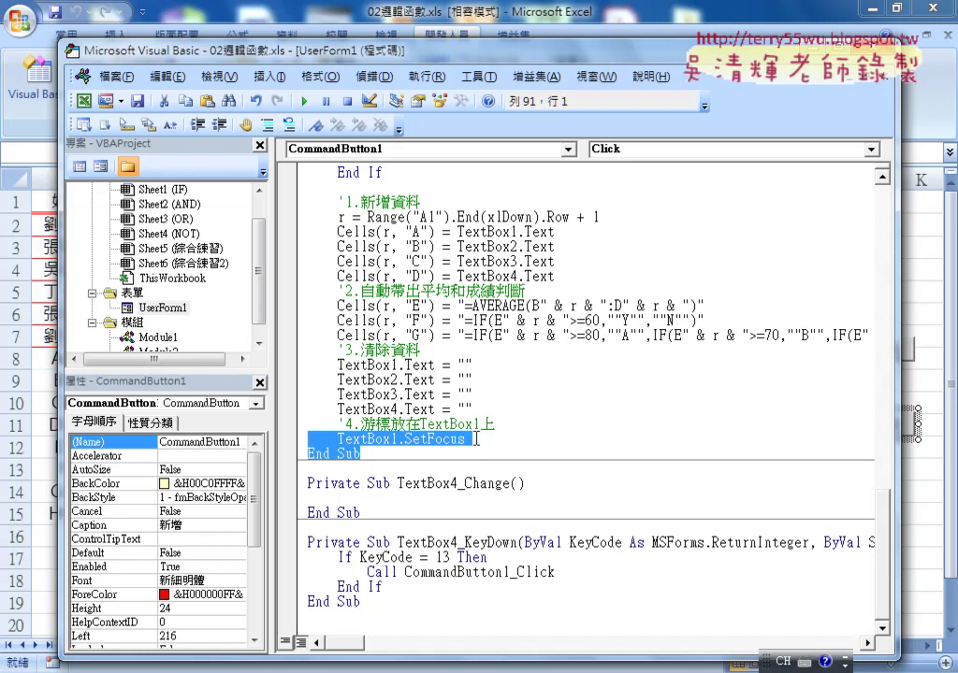
pyautogui.click(489, 435)
pyautogui.press('Return')
pyautogui.press('Return')
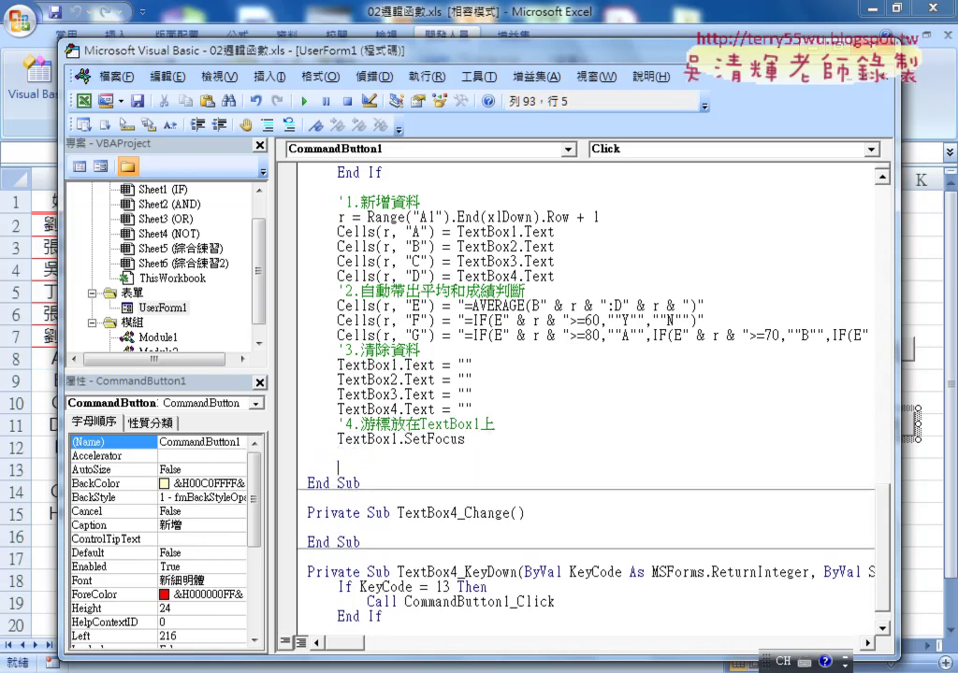
pyautogui.hotkey('ctrl', 'v')
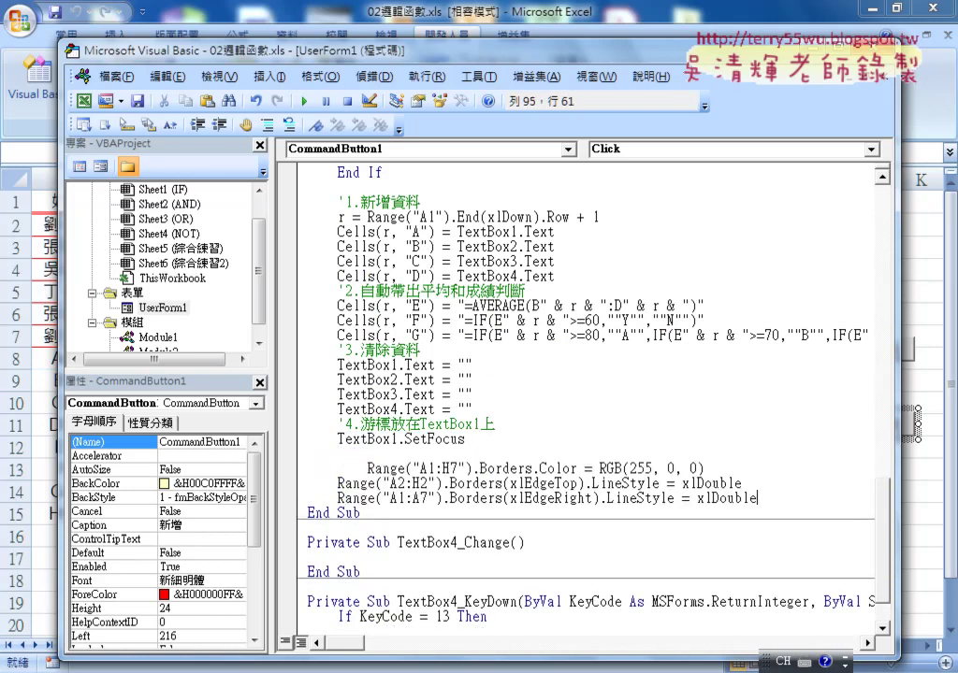
# - Remove the extra indentation from the pasted A1:H7 statement
pyautogui.click(707, 468)
pyautogui.click(366, 467)
pyautogui.press('BackSpace')
pyautogui.press('BackSpace')
pyautogui.press('BackSpace')
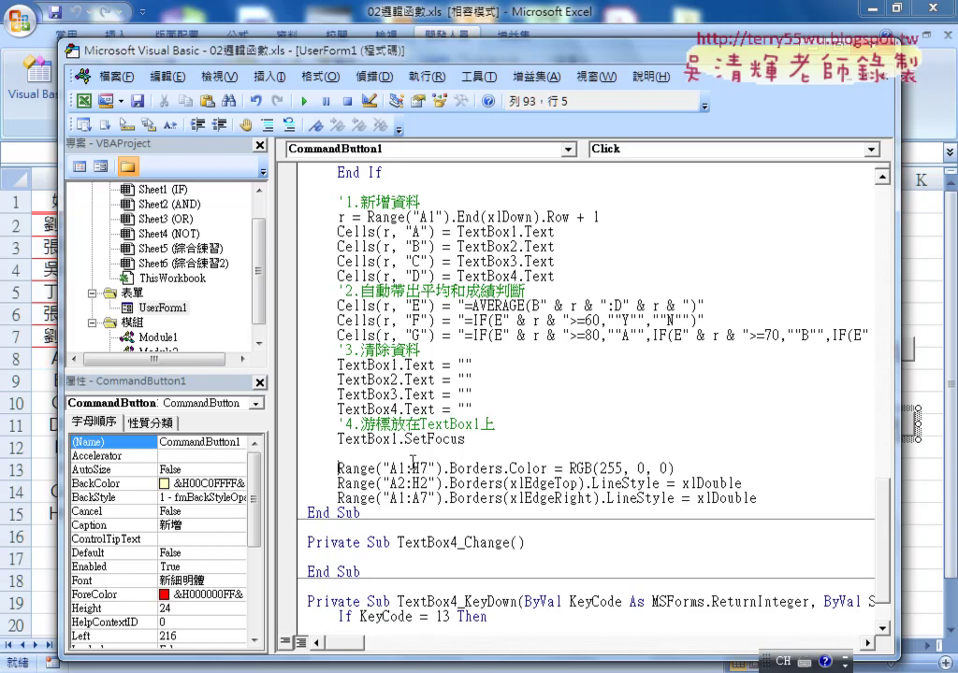
pyautogui.moveTo(420, 467); pyautogui.dragTo(422, 498)
# - Review the next-empty-row calculation that sets r in the Click sub
pyautogui.scroll(10, 699, 416)
pyautogui.scroll(4, 874, 243)
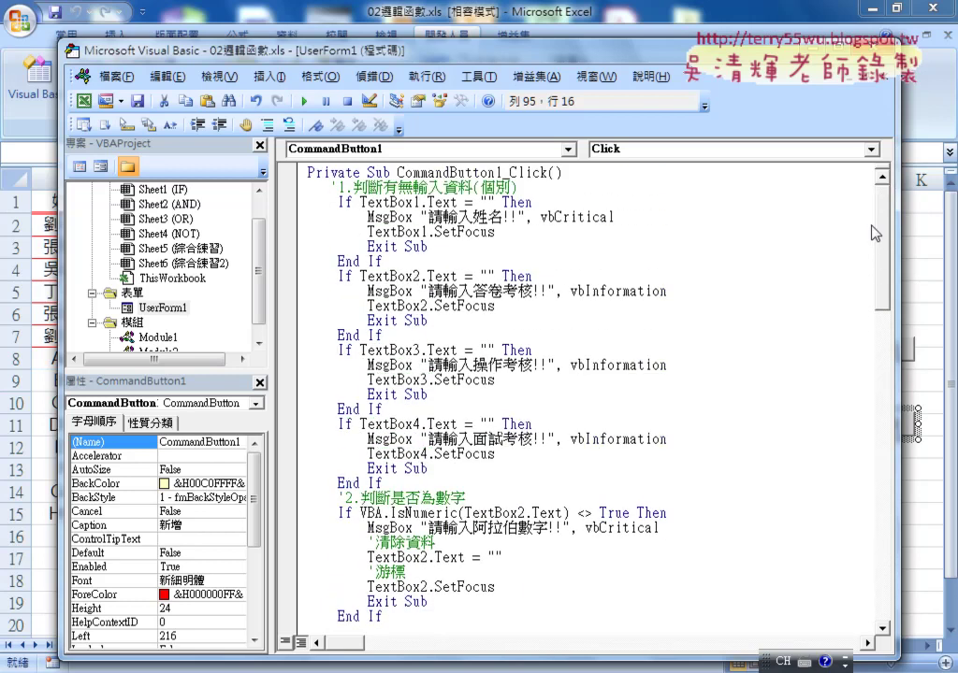
pyautogui.scroll(-3, 870, 209)
pyautogui.scroll(-6, 869, 280)
pyautogui.moveTo(870, 335); pyautogui.dragTo(879, 477)
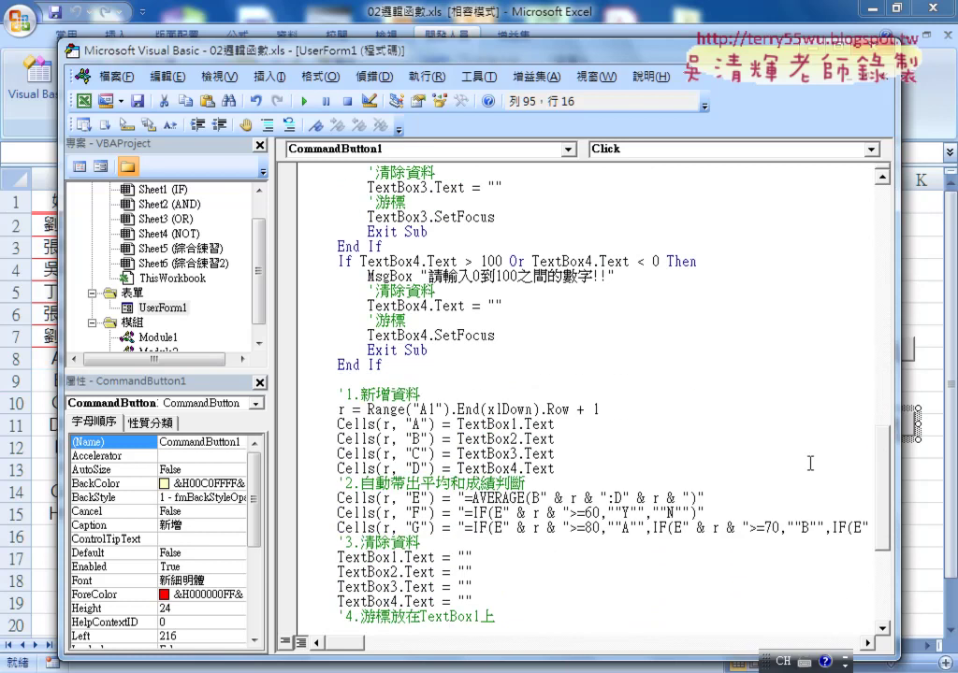
pyautogui.click(343, 411)
pyautogui.moveTo(602, 409)
pyautogui.mouseDown()
pyautogui.moveTo(384, 426)
pyautogui.moveTo(366, 410)
pyautogui.mouseUp()
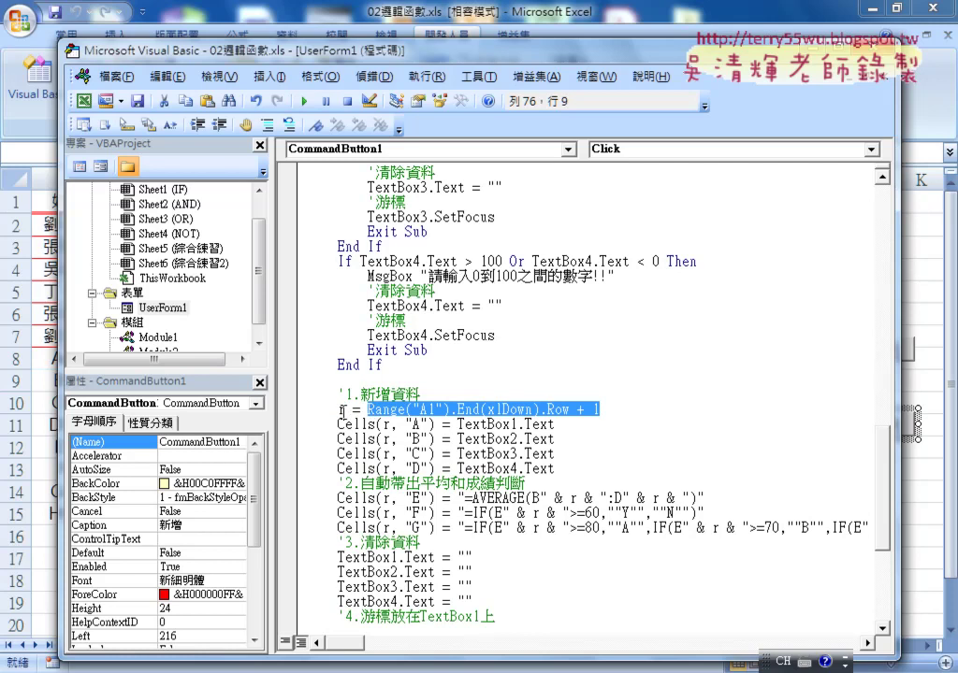
# - Change Range("A1:H7") to Range("A1:H" & r) in the red Borders.Color line
pyautogui.scroll(-3, 348, 412)
pyautogui.scroll(-3, 347, 413)
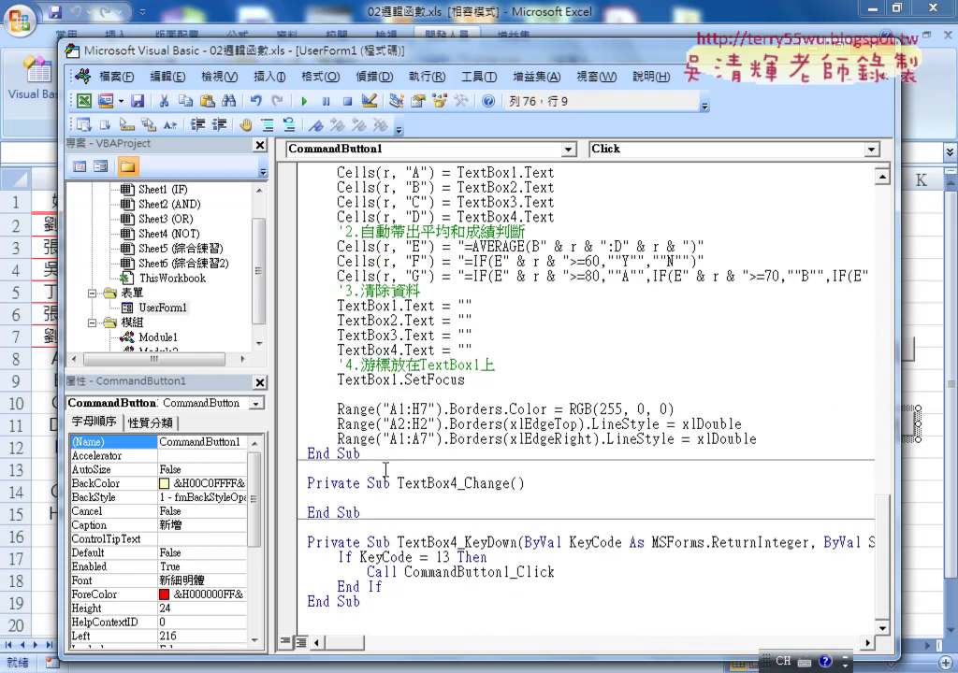
pyautogui.click(427, 409)
pyautogui.click(423, 409)
pyautogui.press('BackSpace')
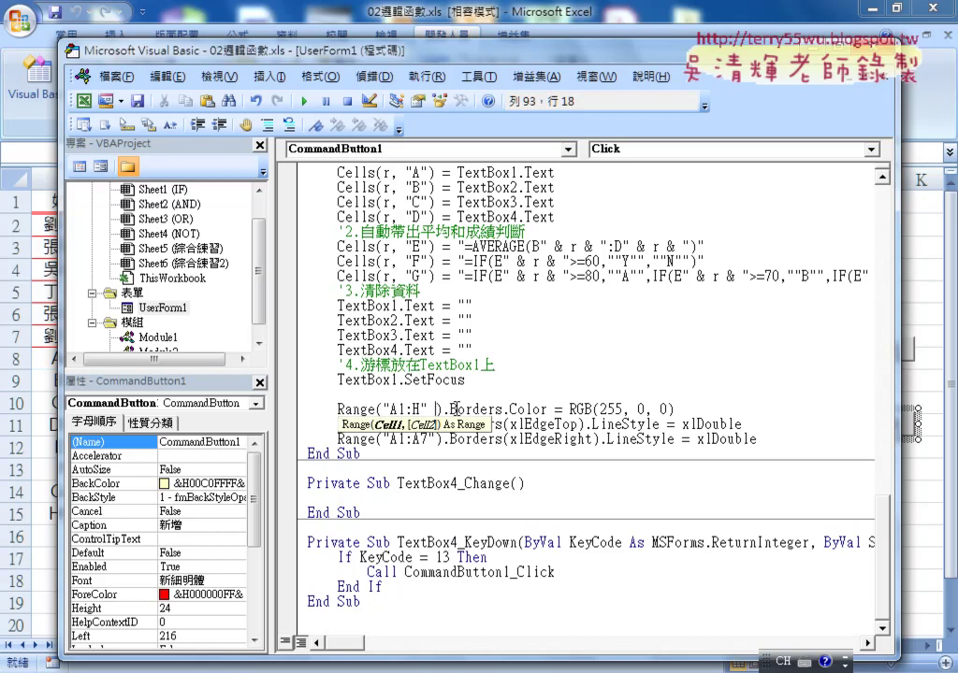
pyautogui.write('&')
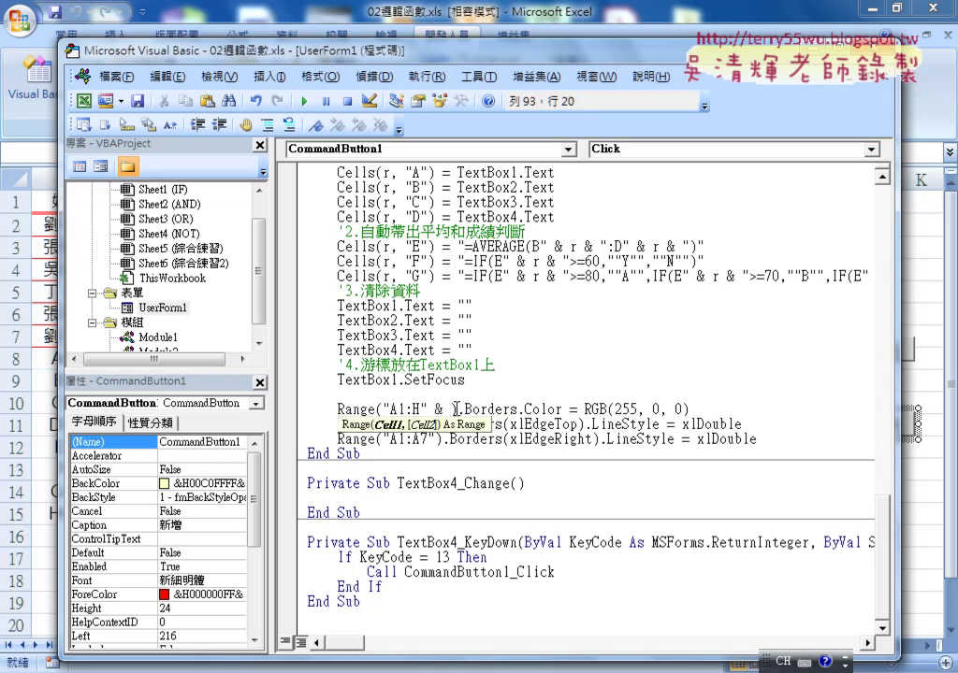
pyautogui.write(' r')
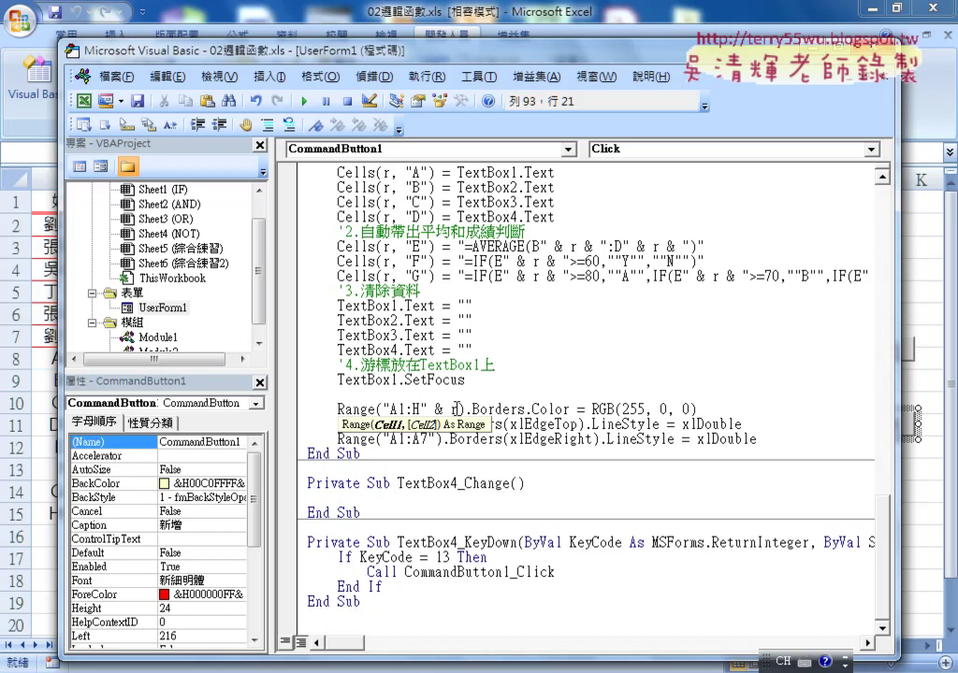
pyautogui.hotkey('shift', 'Left')
pyautogui.hotkey('shift', 'Left')
pyautogui.hotkey('shift', 'Left')
pyautogui.hotkey('shift', 'Left')
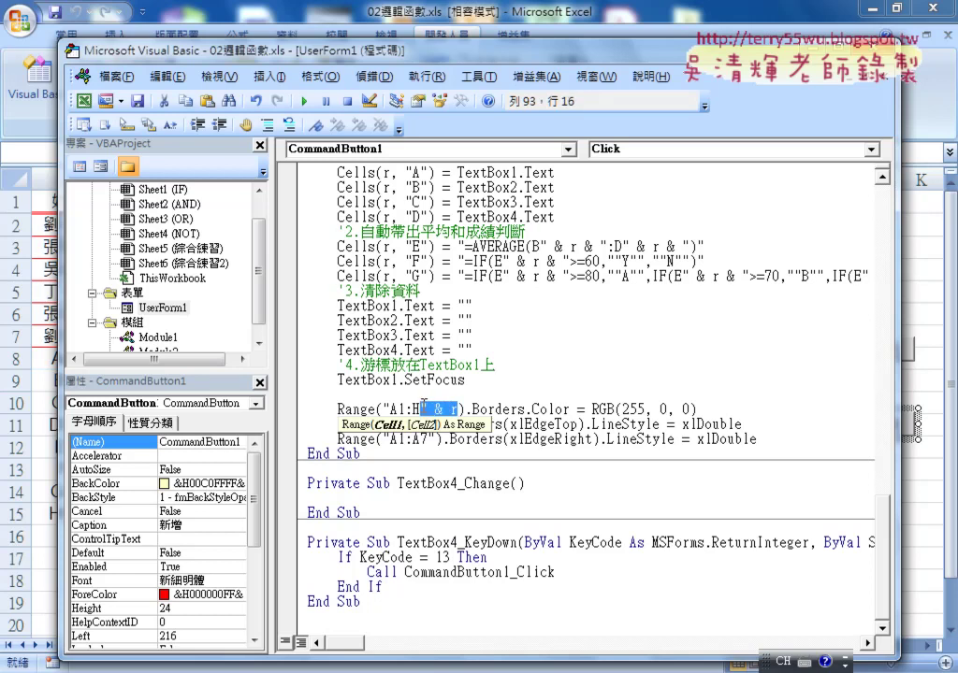
pyautogui.hotkey('shift', 'Left')
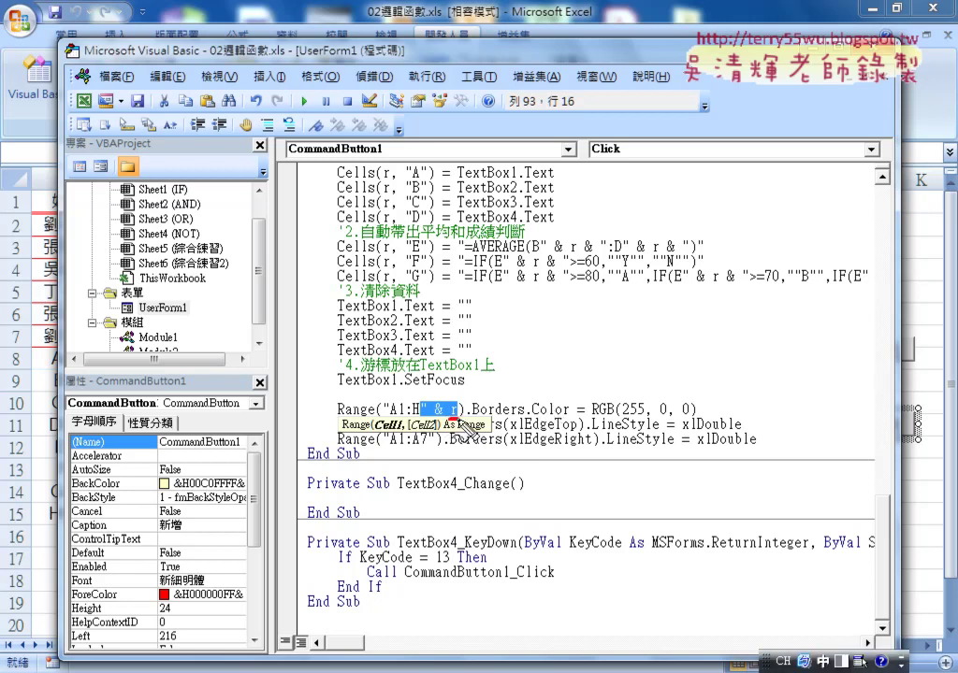
# - Annotate the code with an example row number 15 to explain the A1:H range
pyautogui.moveTo(505, 318)
pyautogui.mouseDown()
pyautogui.moveTo(501, 366)
pyautogui.moveTo(534, 316)
pyautogui.mouseUp()
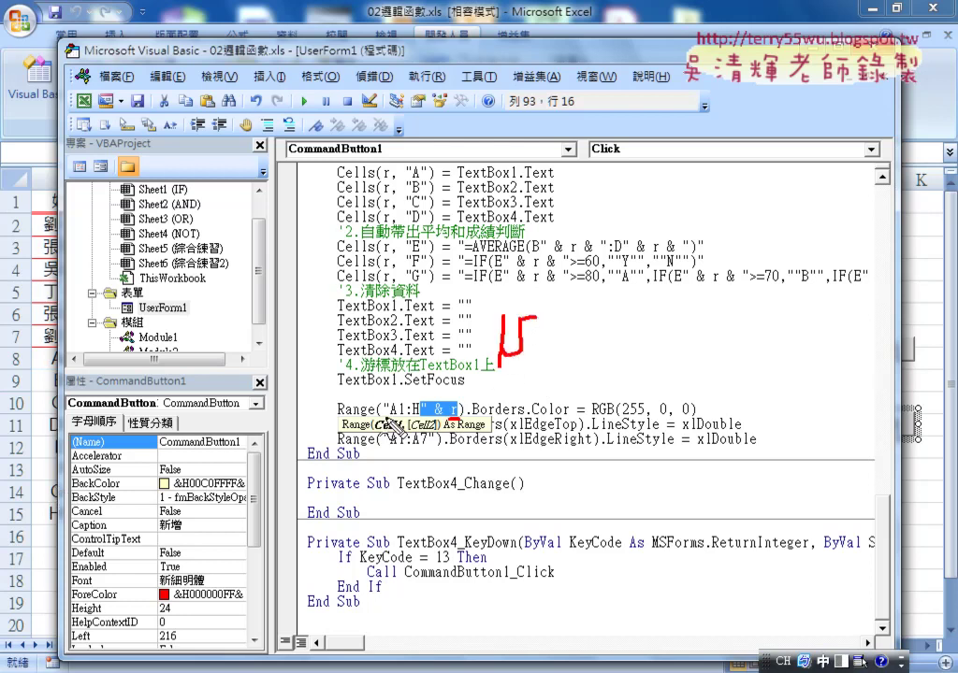
pyautogui.moveTo(374, 424)
pyautogui.mouseDown()
pyautogui.moveTo(394, 422)
pyautogui.moveTo(382, 412)
pyautogui.moveTo(426, 405)
pyautogui.mouseUp()
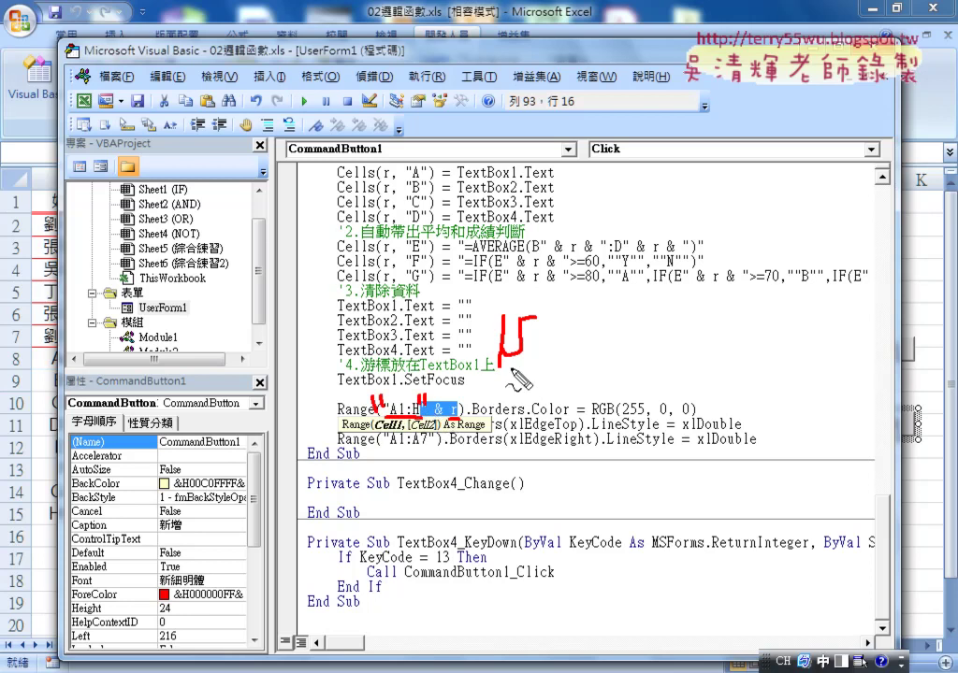
pyautogui.moveTo(474, 295); pyautogui.dragTo(486, 317)
pyautogui.moveTo(554, 298)
pyautogui.mouseDown()
pyautogui.moveTo(552, 315)
pyautogui.moveTo(561, 314)
pyautogui.mouseUp()
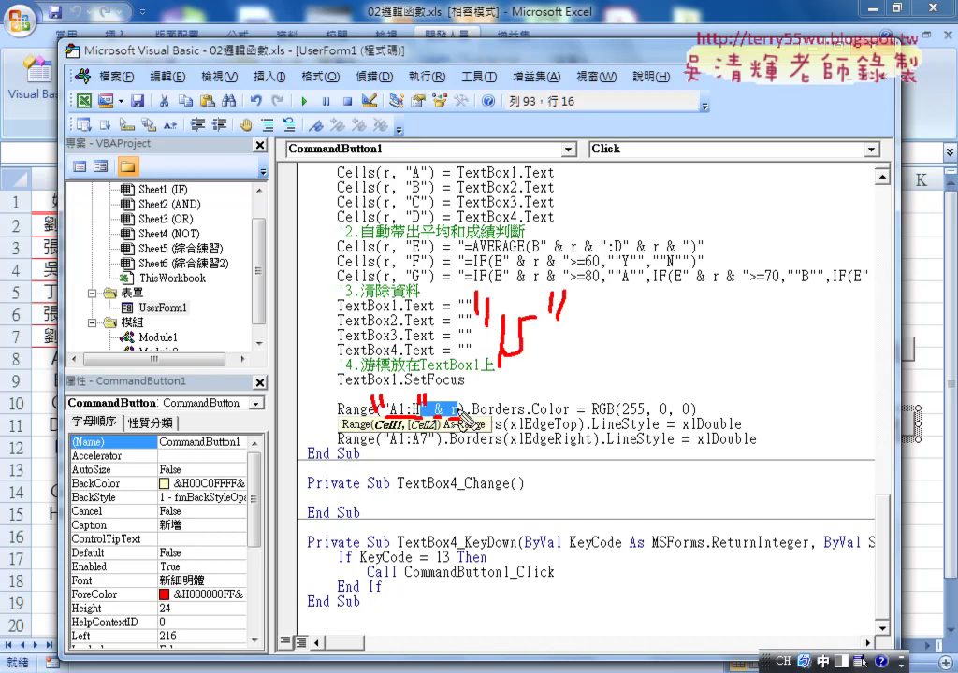
pyautogui.moveTo(484, 361); pyautogui.dragTo(526, 364)
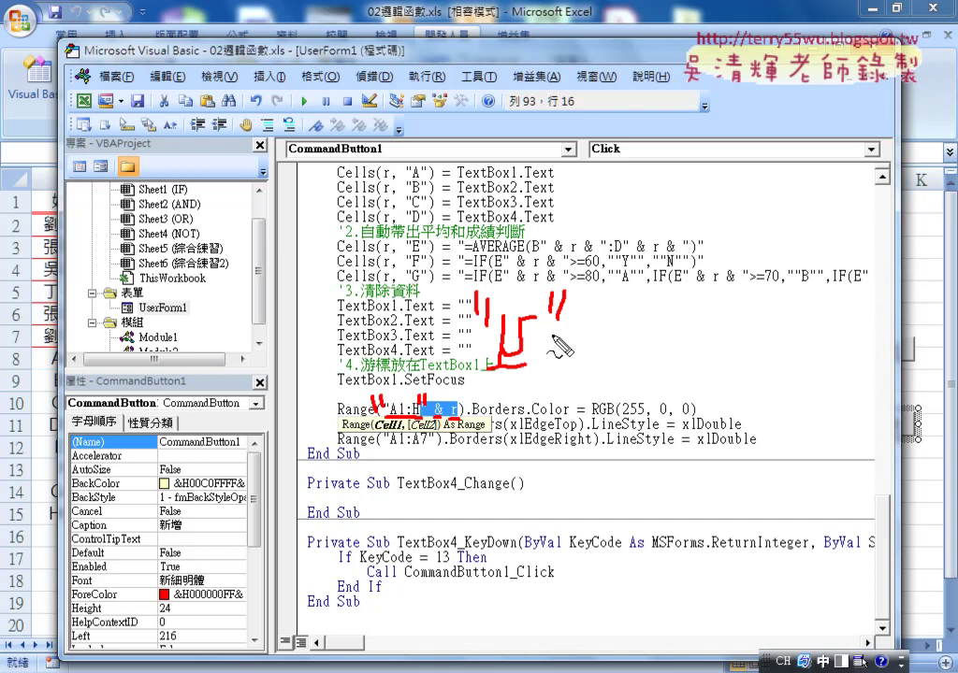
# - Replace Range("A1:A7") with Range("A1:A" & r) in the xlEdgeRight double-border line
pyautogui.press('Escape')
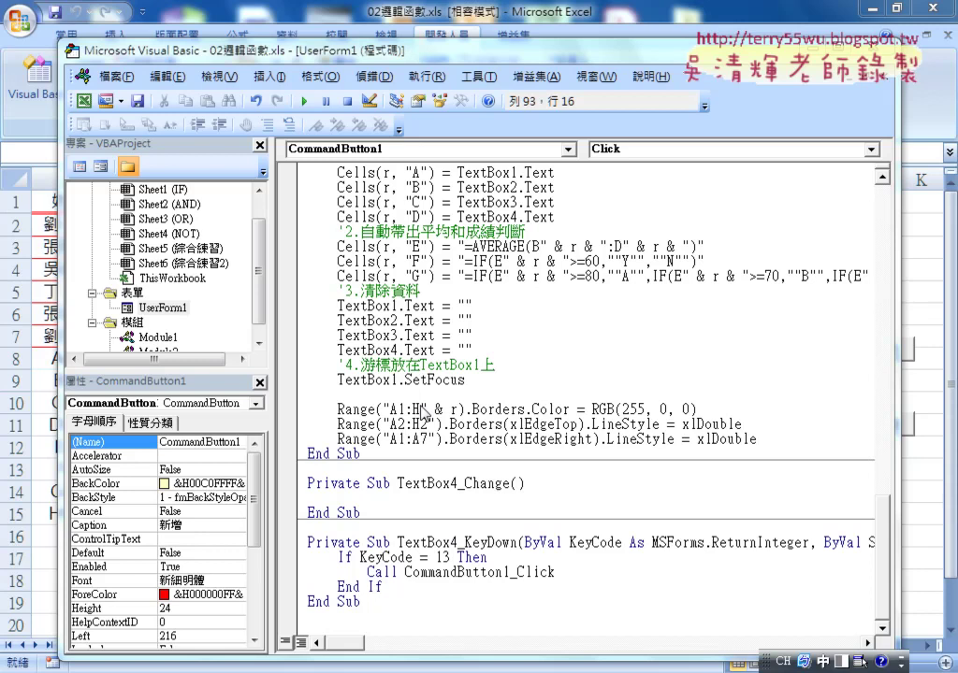
pyautogui.moveTo(458, 409); pyautogui.dragTo(381, 408)
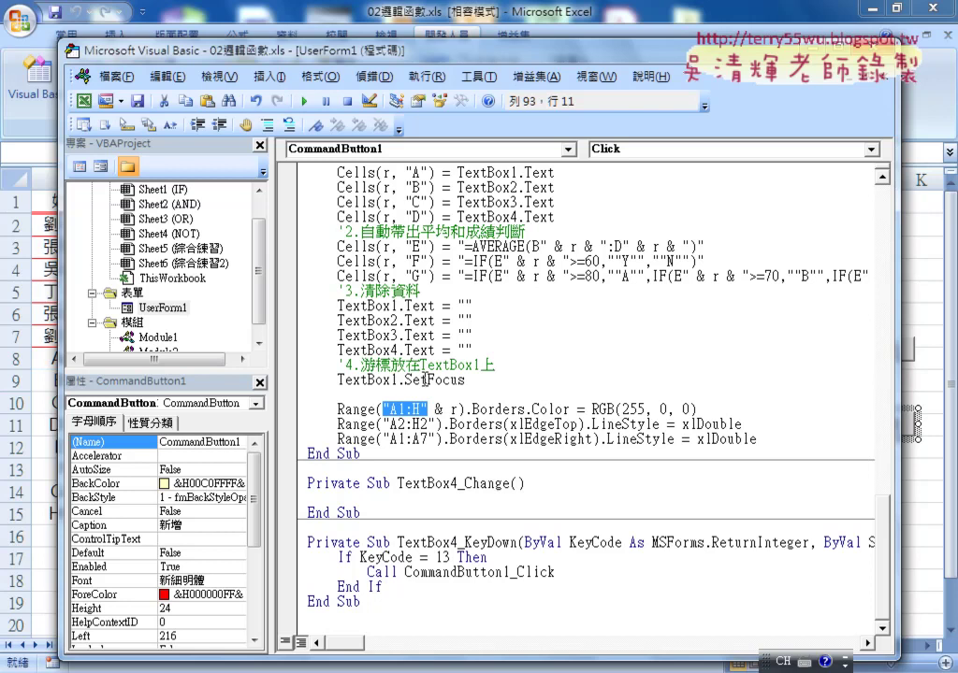
pyautogui.moveTo(427, 439); pyautogui.dragTo(420, 438)
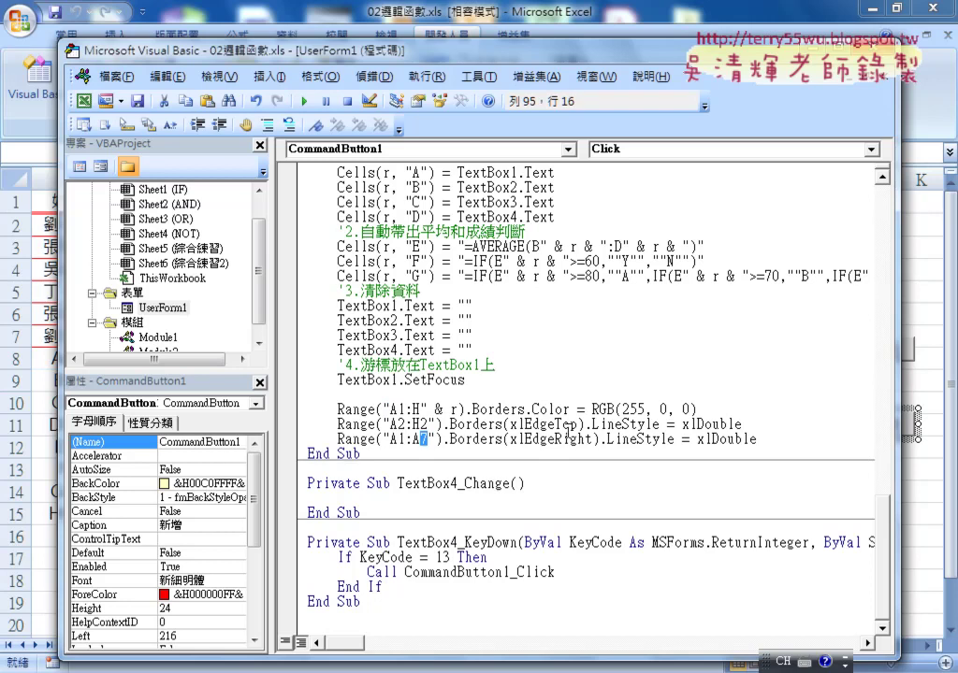
pyautogui.write('""')
pyautogui.press('Left')
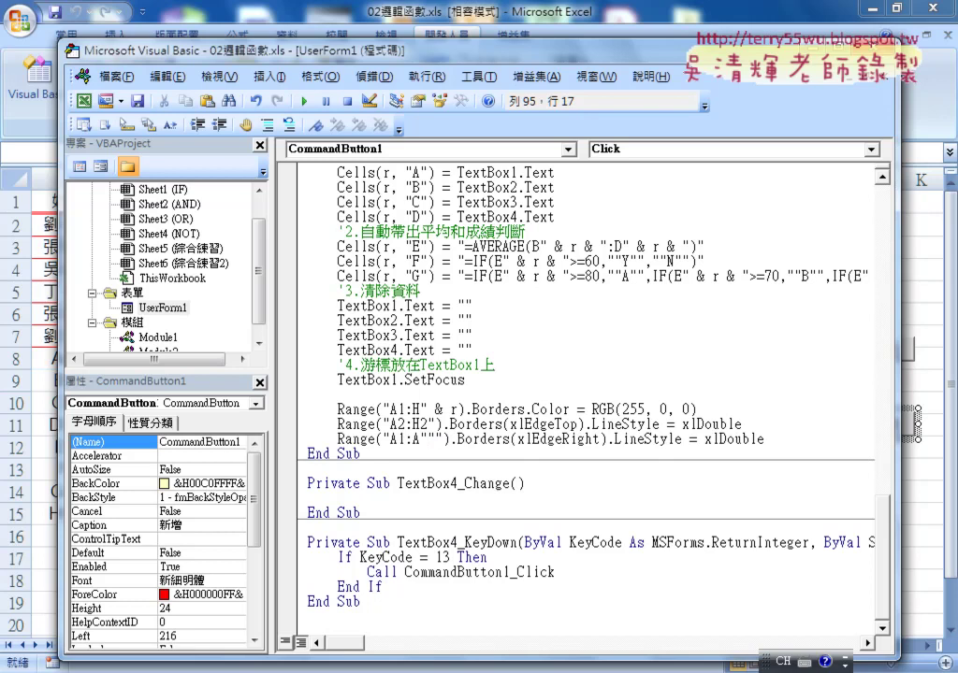
pyautogui.write('&')
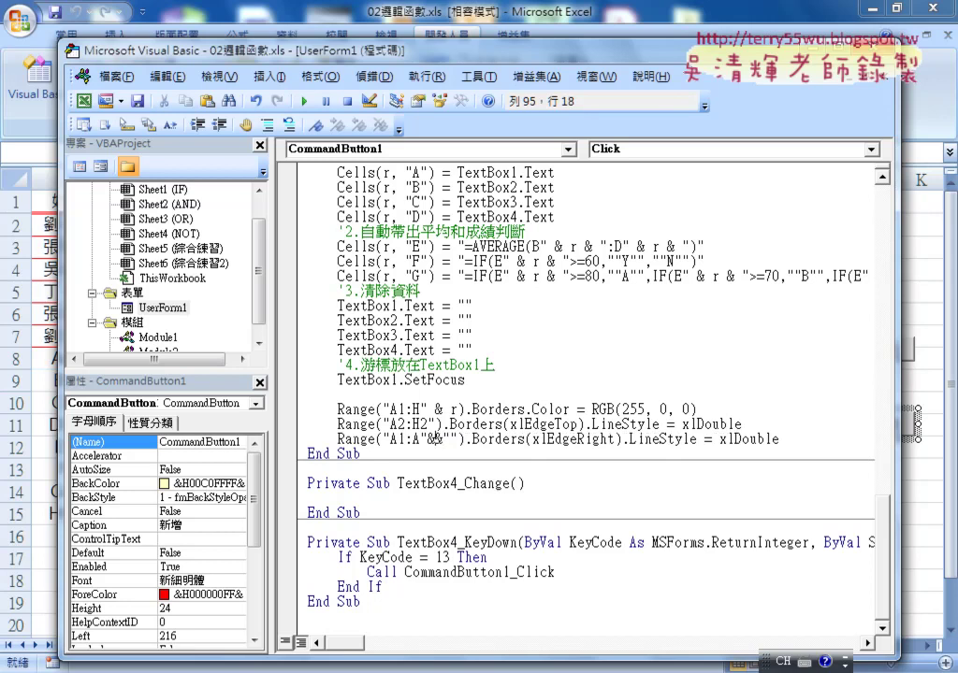
pyautogui.write('r')
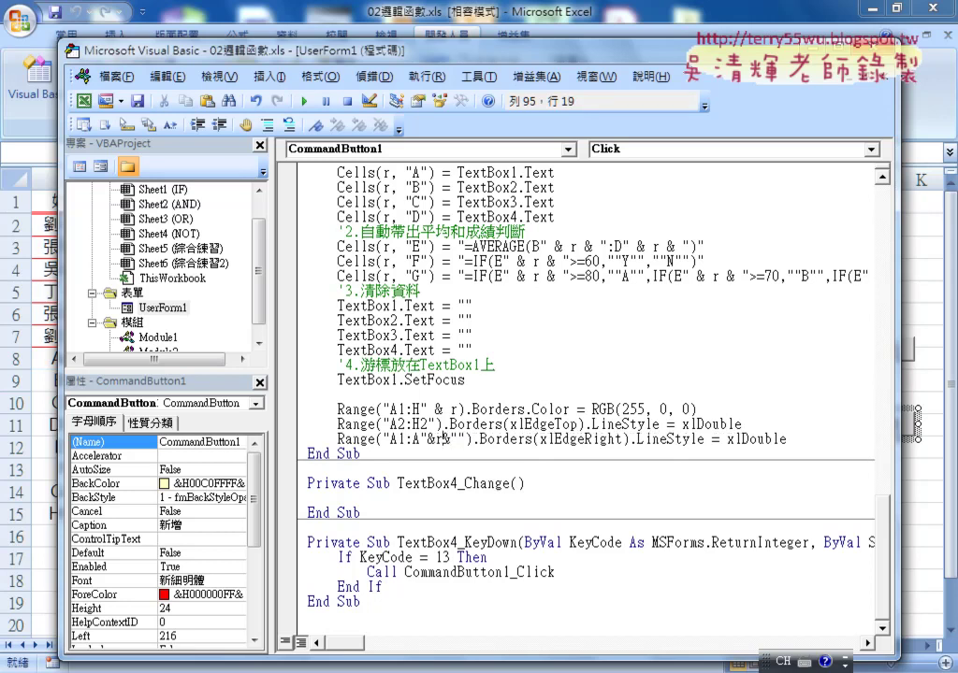
pyautogui.press('Left')
pyautogui.press('Right')
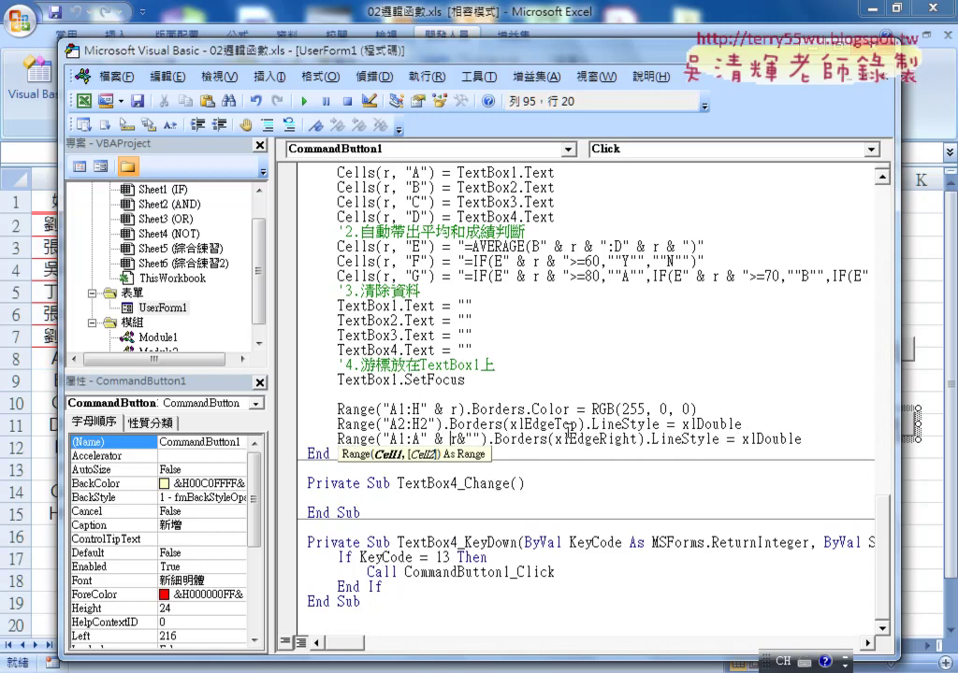
pyautogui.press('Right')
pyautogui.press('Right')
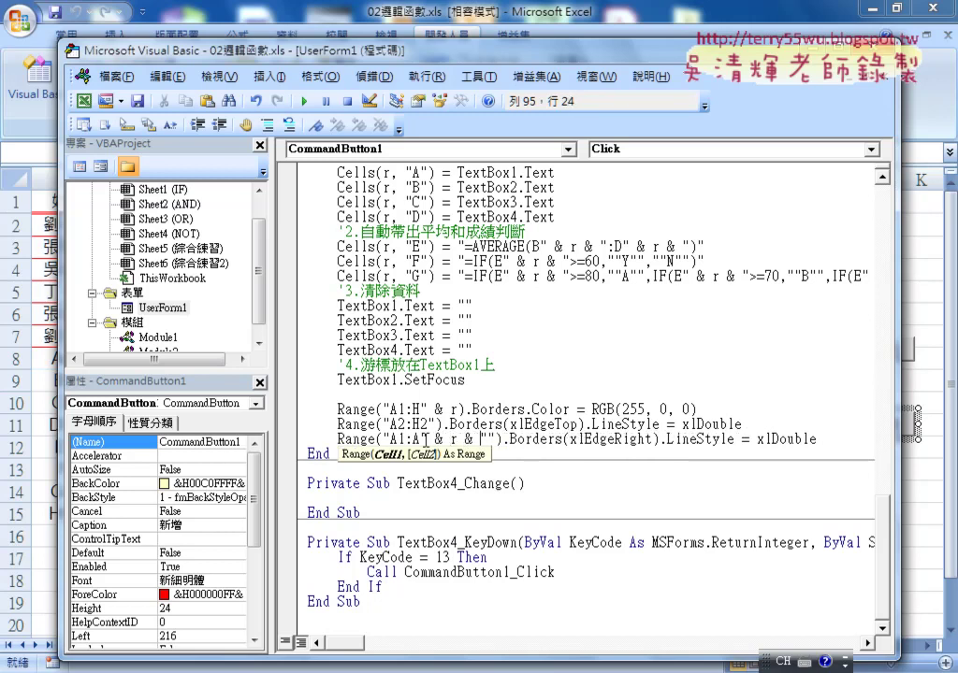
pyautogui.moveTo(420, 438); pyautogui.dragTo(493, 438)
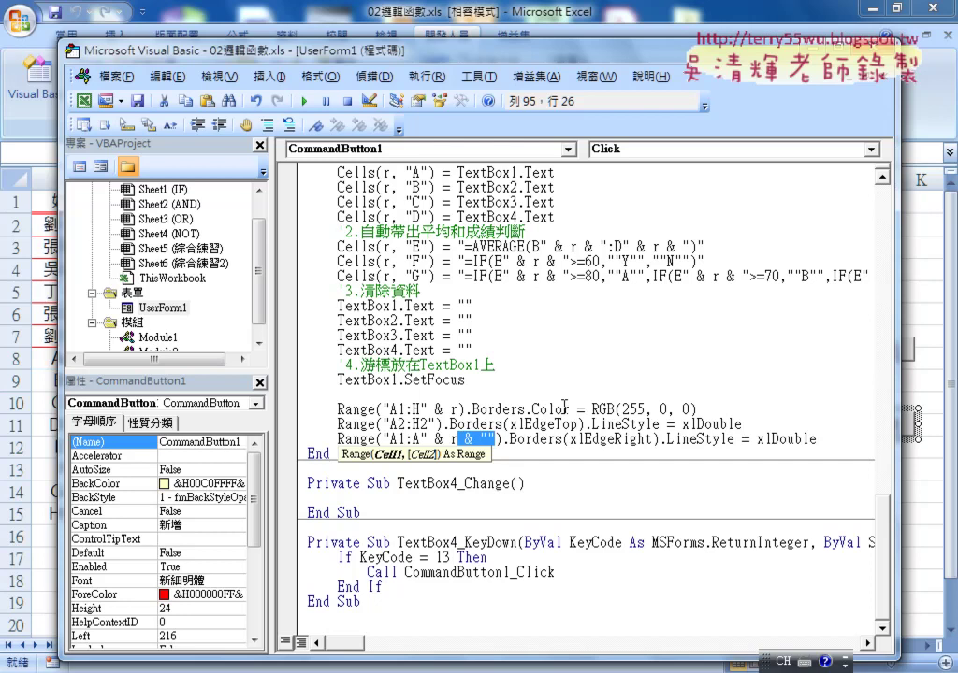
pyautogui.press('Delete')
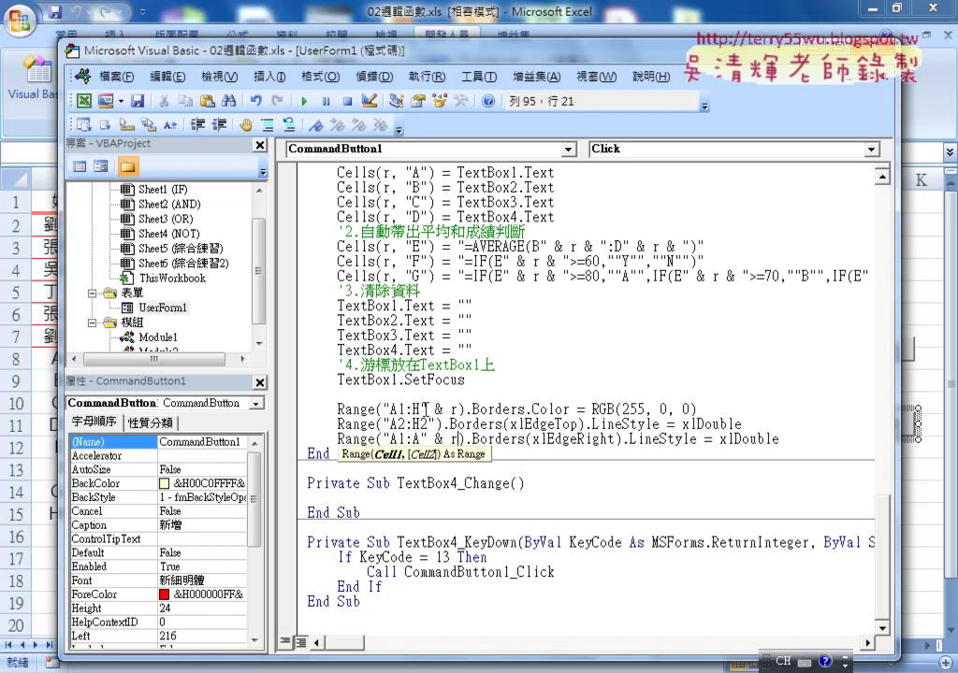
pyautogui.moveTo(427, 409); pyautogui.dragTo(459, 410)
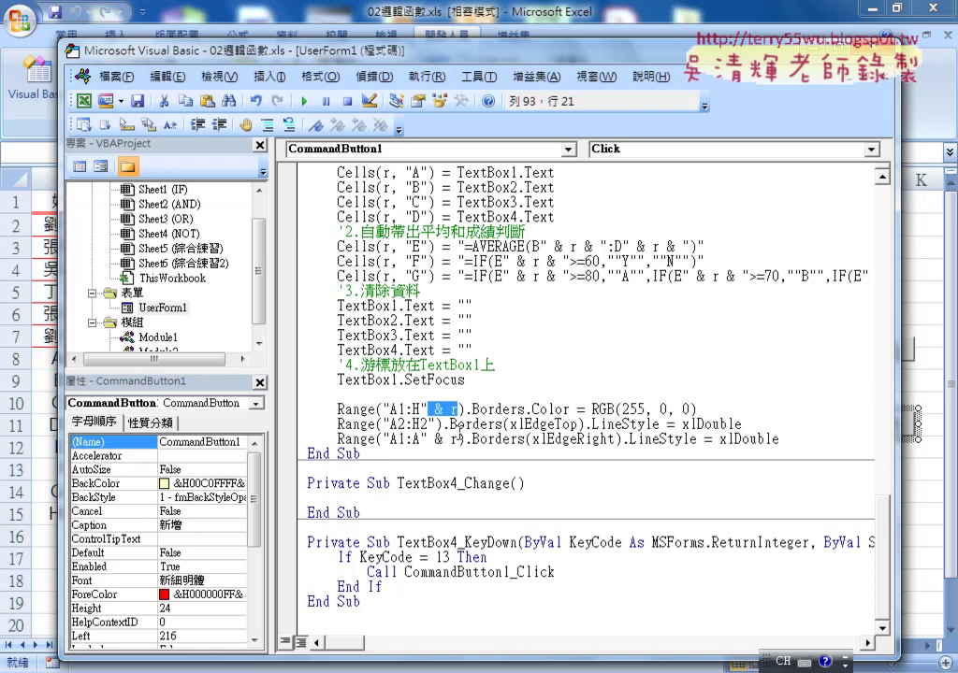
# - Inspect the fourth text box's KeyDown code: the KeyCode = 13 check and its Call line
pyautogui.doubleClick(150, 308)
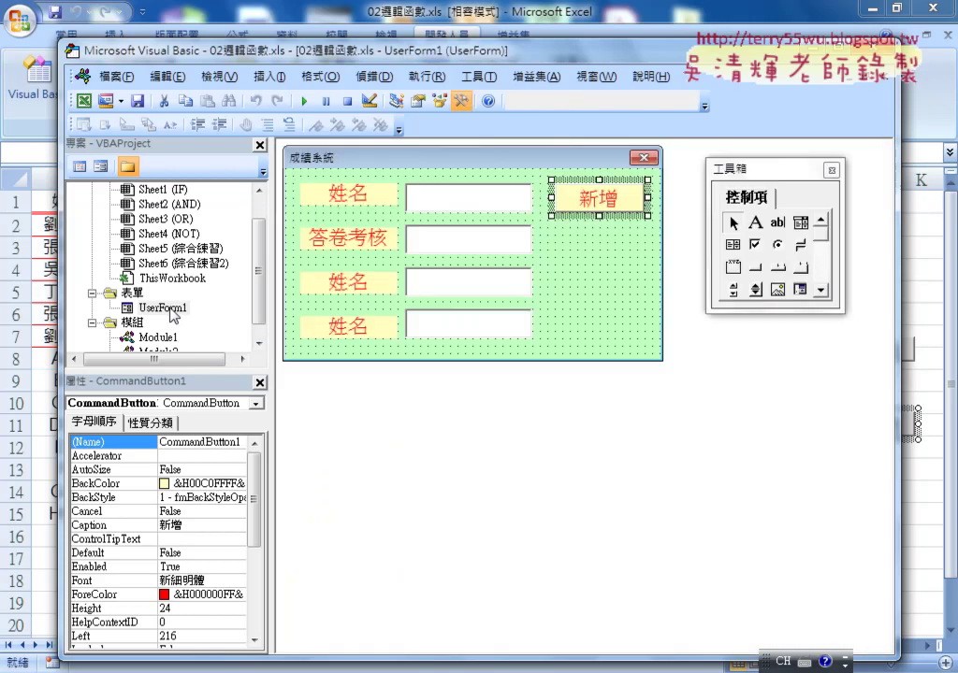
pyautogui.doubleClick(426, 332)
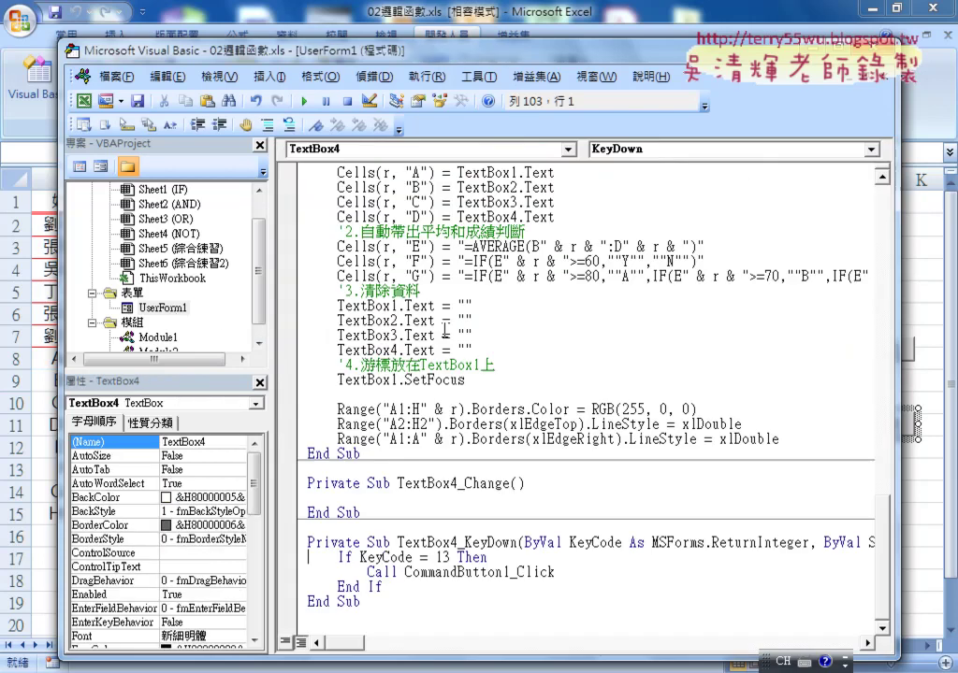
pyautogui.doubleClick(513, 542)
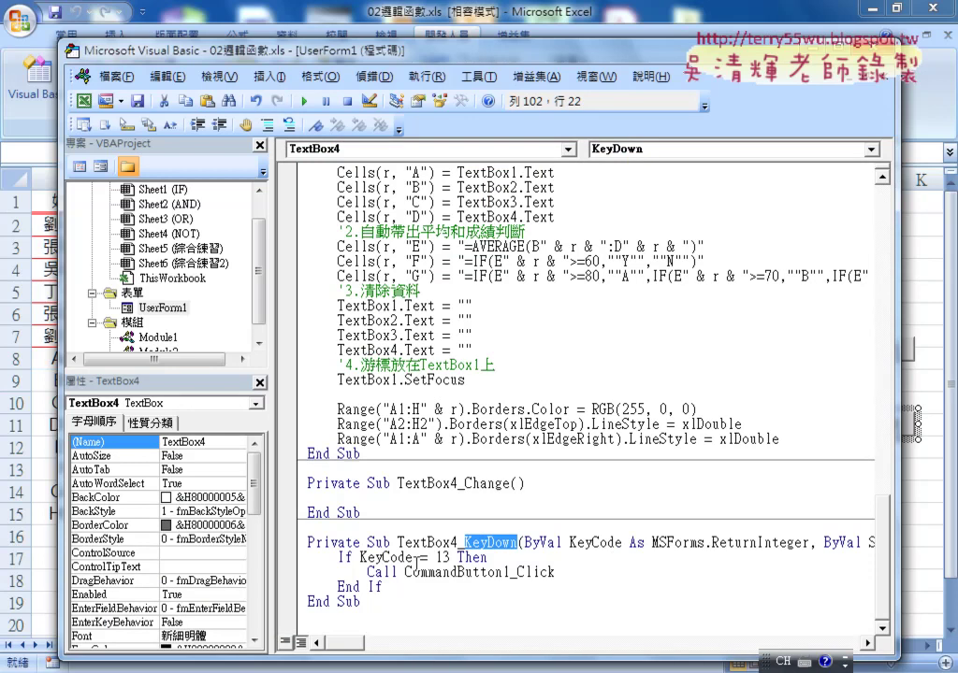
pyautogui.moveTo(360, 557); pyautogui.dragTo(457, 559)
pyautogui.click(479, 573)
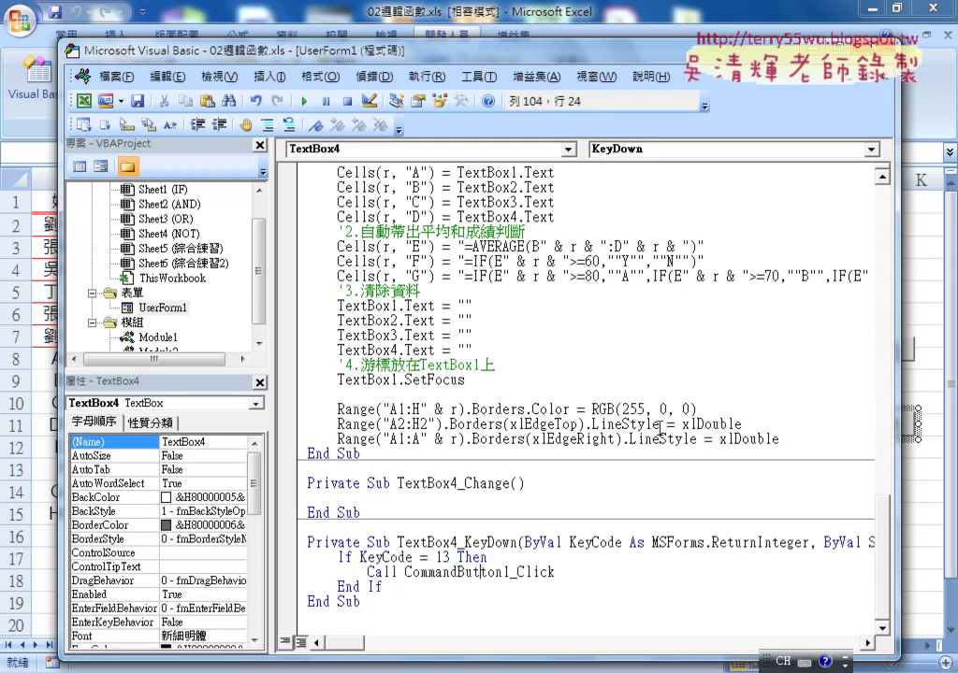
# - Bring up the 新增 button's click code and scroll down to its Borders lines
pyautogui.doubleClick(164, 307)
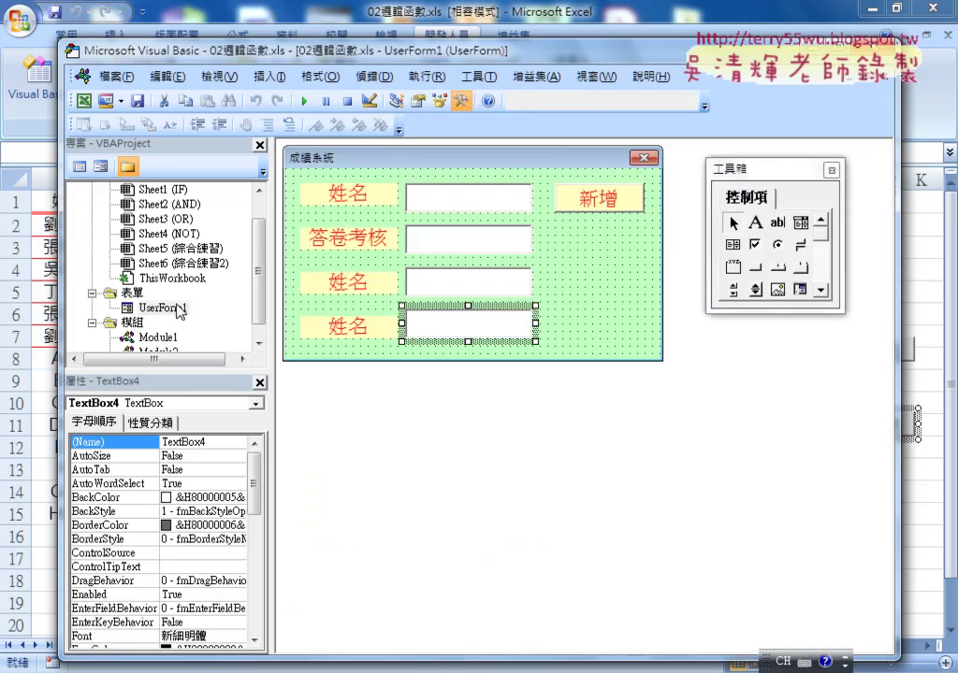
pyautogui.click(589, 206)
pyautogui.doubleClick(589, 206)
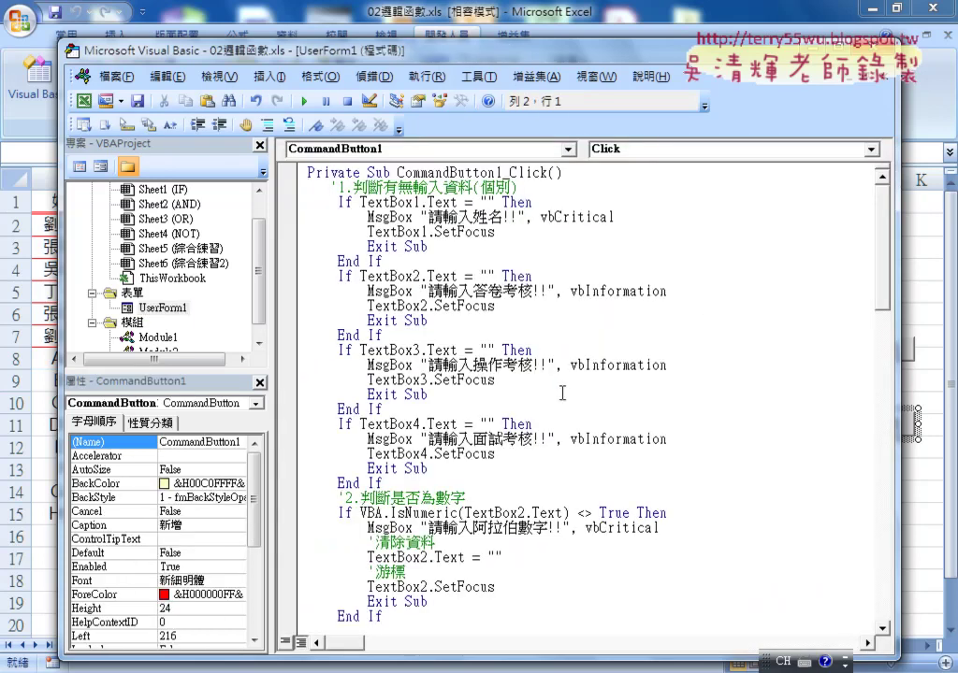
pyautogui.scroll(-8, 563, 392)
pyautogui.scroll(-4, 566, 419)
pyautogui.scroll(-5, 564, 419)
pyautogui.scroll(-5, 564, 419)
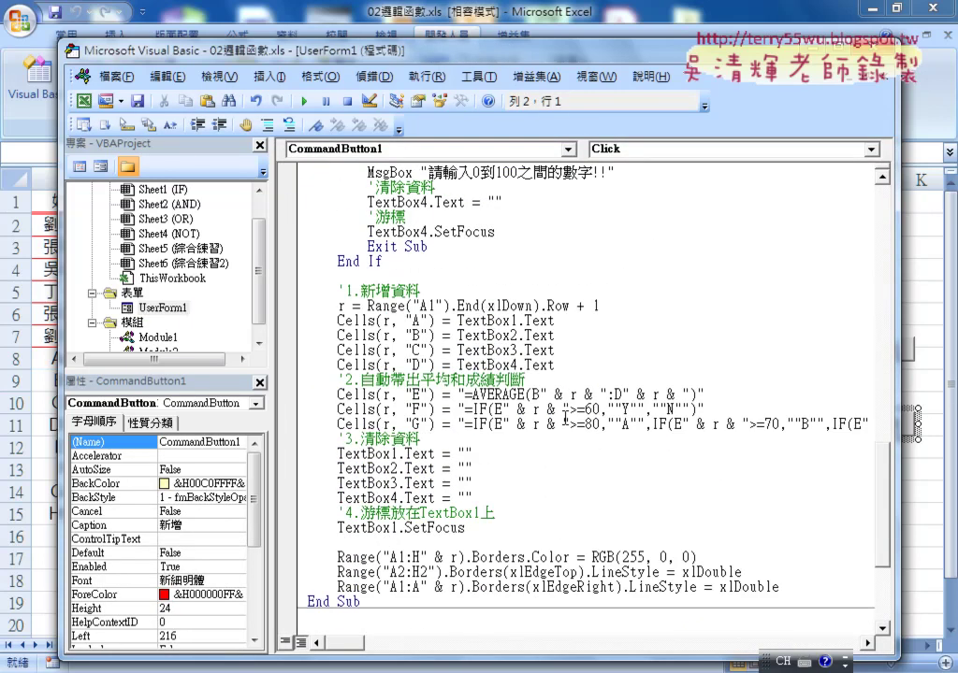
pyautogui.scroll(-2, 566, 421)
# - Highlight the r variables in the A1:H and A1:A ranges and the A2:H2 top-border range
pyautogui.moveTo(781, 499); pyautogui.dragTo(302, 465)
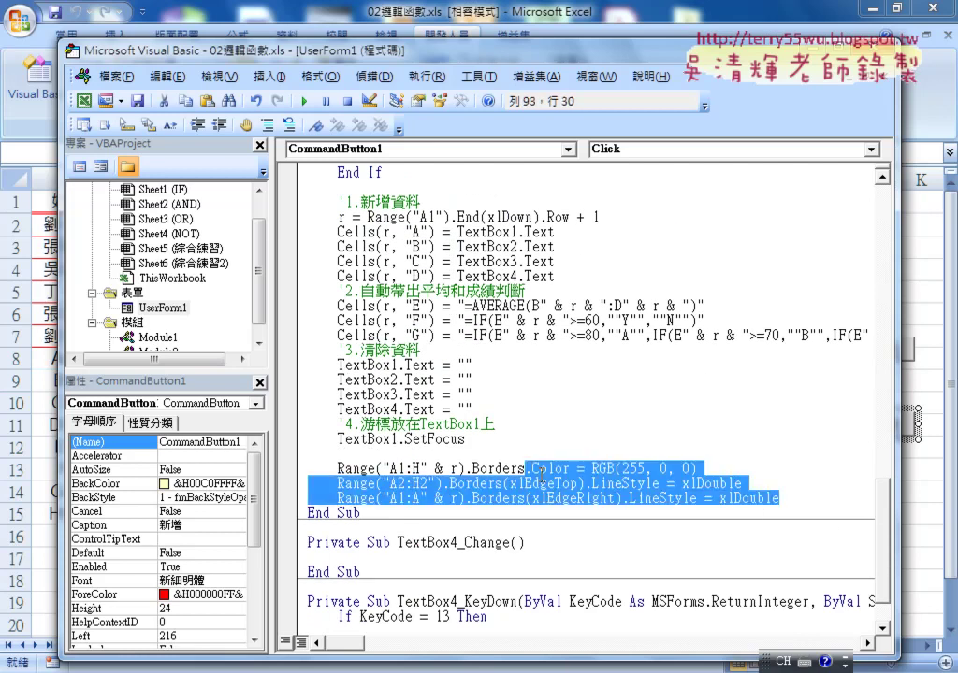
pyautogui.click(457, 483)
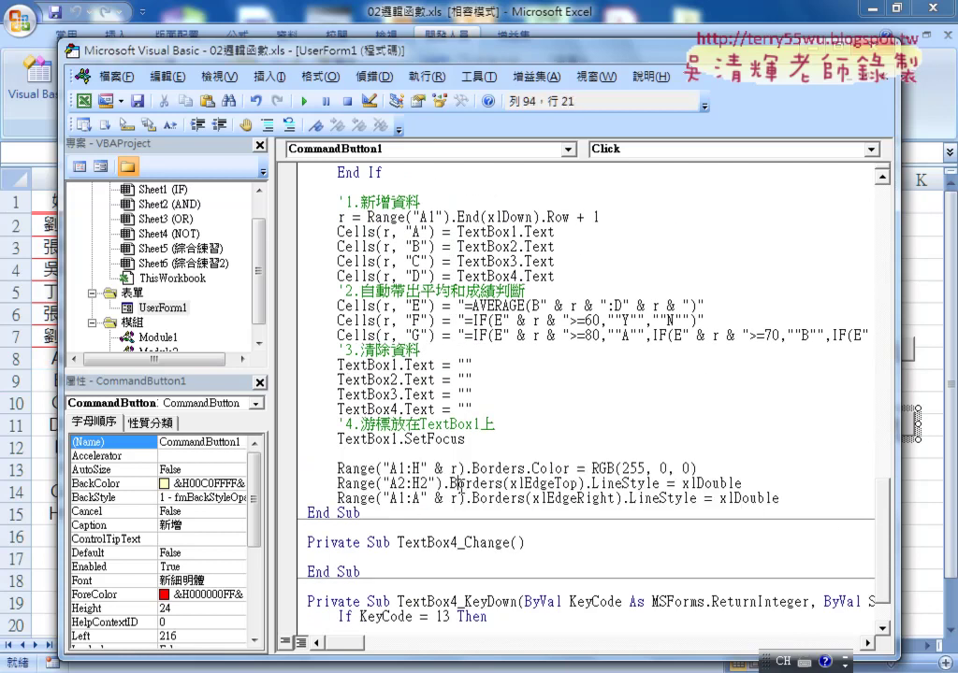
pyautogui.moveTo(420, 467); pyautogui.dragTo(459, 468)
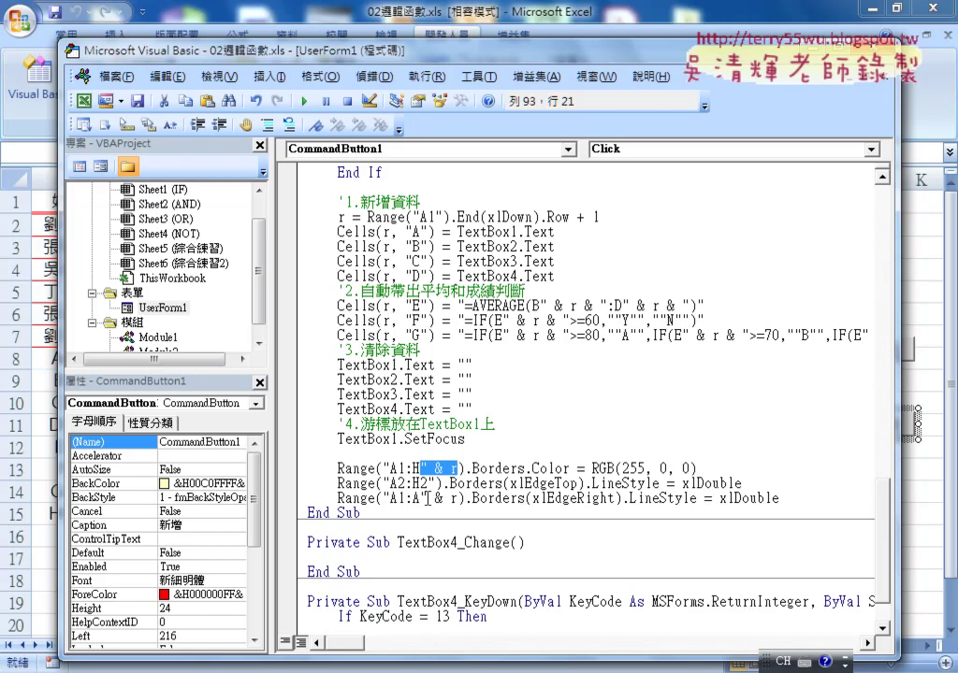
pyautogui.moveTo(420, 498); pyautogui.dragTo(458, 498)
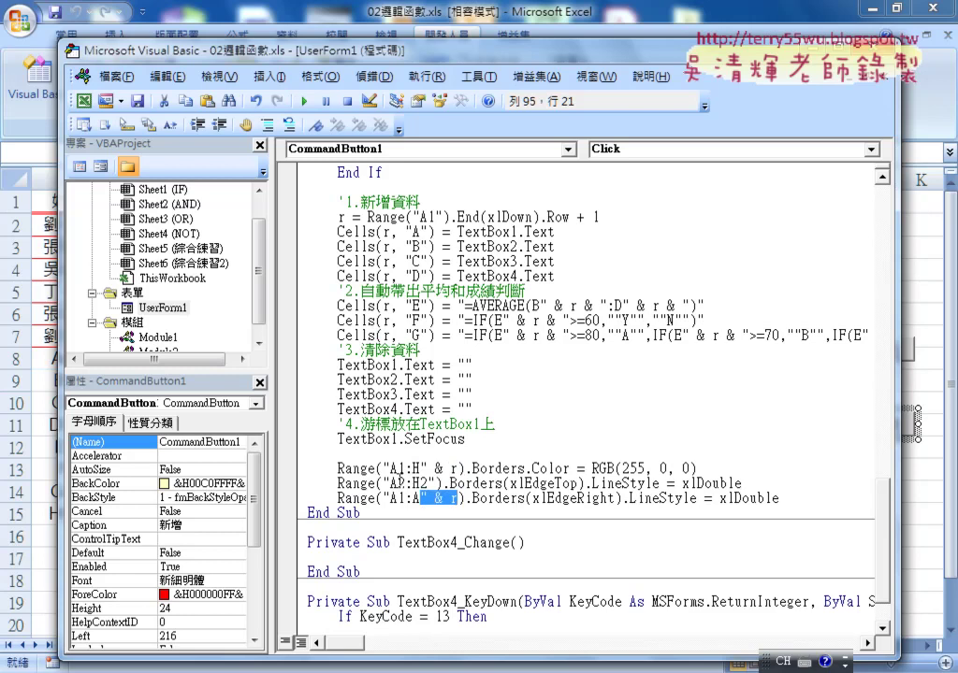
pyautogui.moveTo(390, 484); pyautogui.dragTo(428, 483)
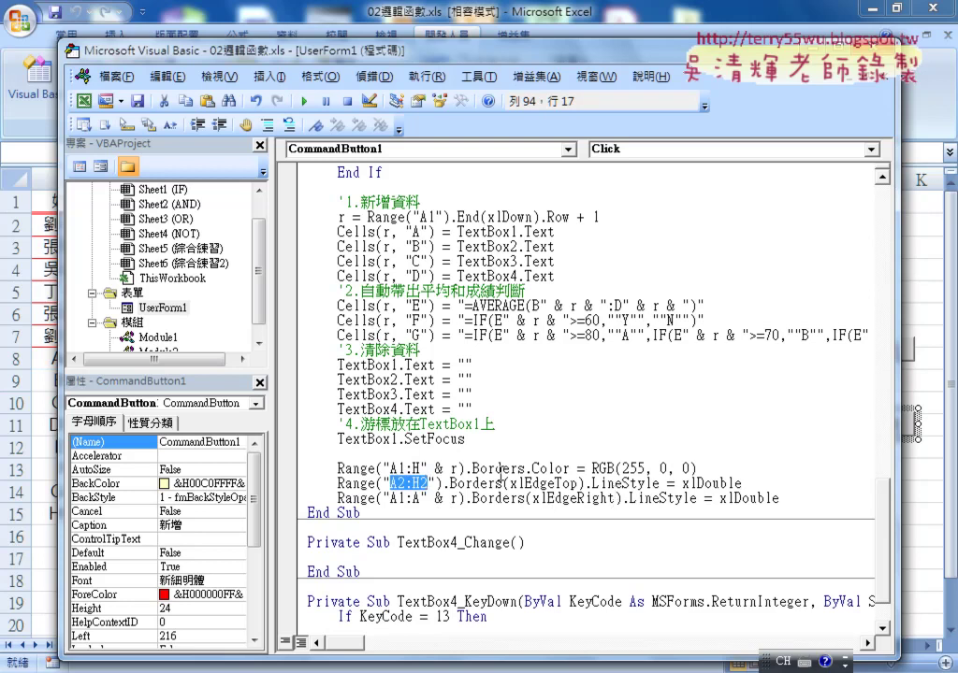
pyautogui.moveTo(420, 468)
pyautogui.mouseDown()
pyautogui.moveTo(457, 467)
pyautogui.moveTo(457, 498)
pyautogui.mouseUp()
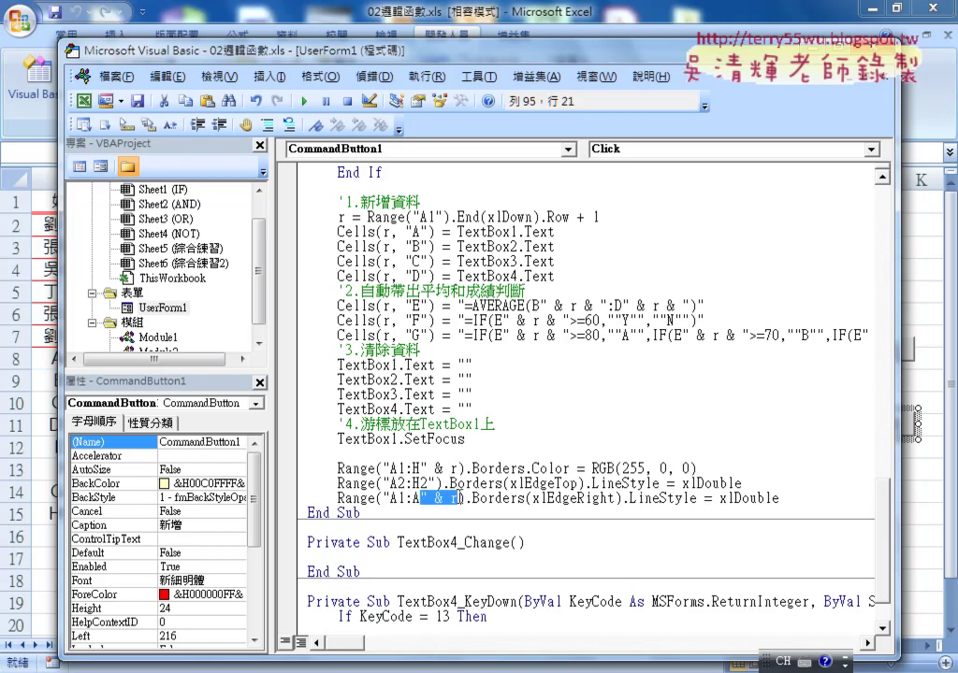
# - Launch the 成績系統 data-entry form and move it above the table
pyautogui.click(39, 474)
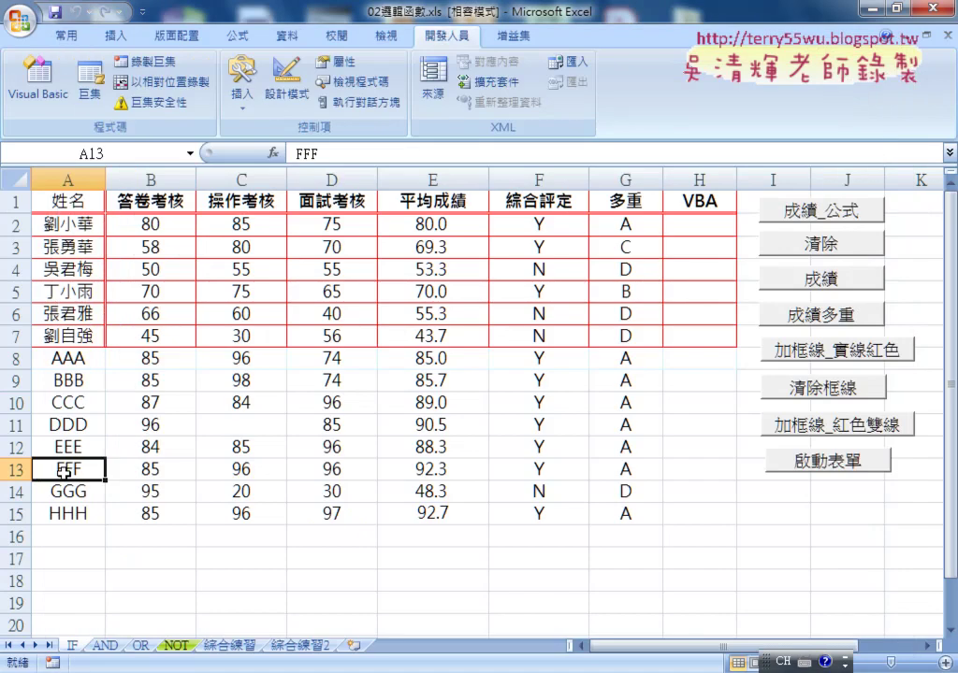
pyautogui.click(812, 463)
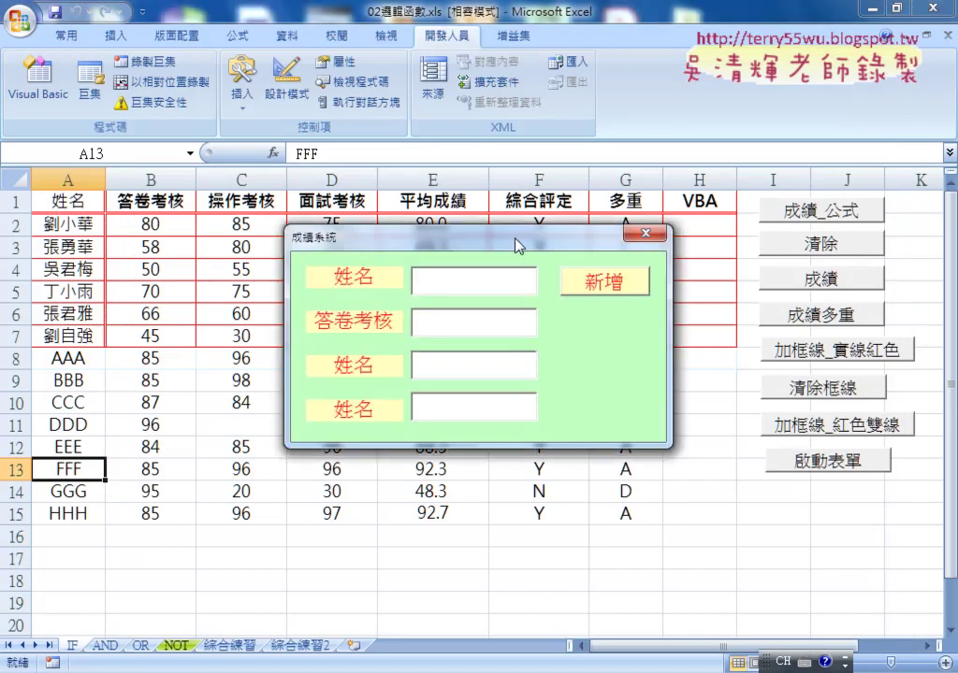
pyautogui.moveTo(517, 245); pyautogui.dragTo(664, 89)
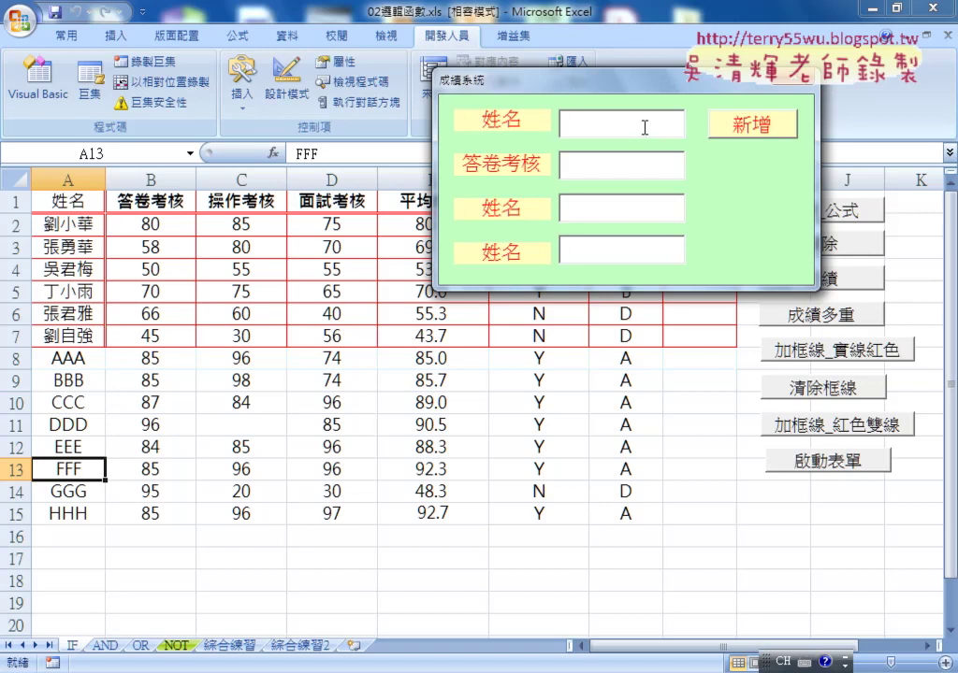
# - Enter student III with scores 85, 96, 87, submit with Enter, then close the form
pyautogui.click(644, 127)
pyautogui.write('III')
pyautogui.click(620, 165)
pyautogui.write('85')
pyautogui.press('Tab')
pyautogui.write('96')
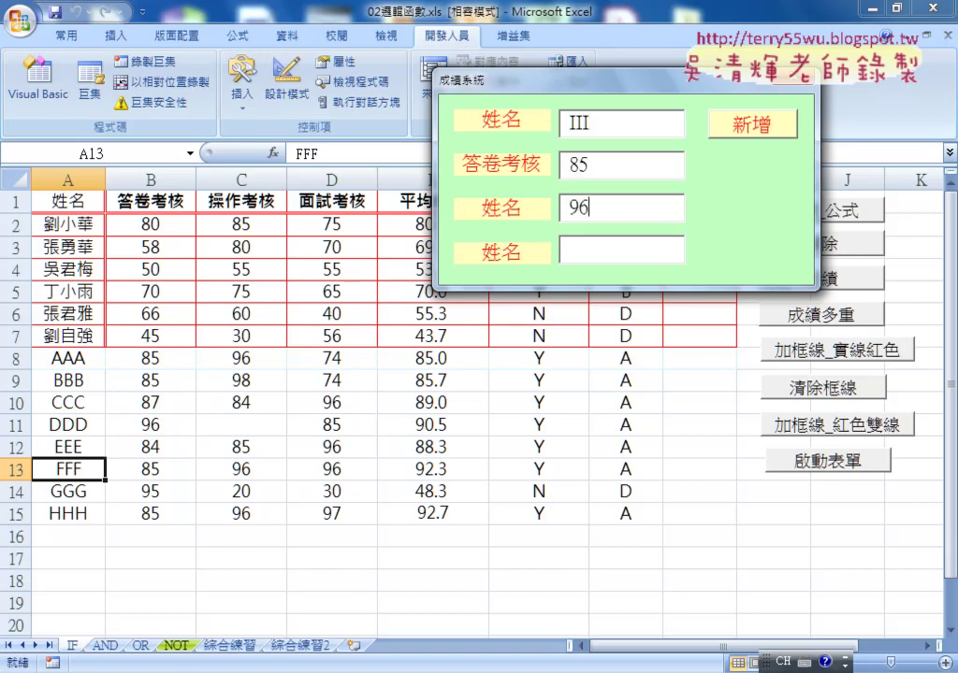
pyautogui.press('Tab')
pyautogui.write('7')
pyautogui.press('Return')
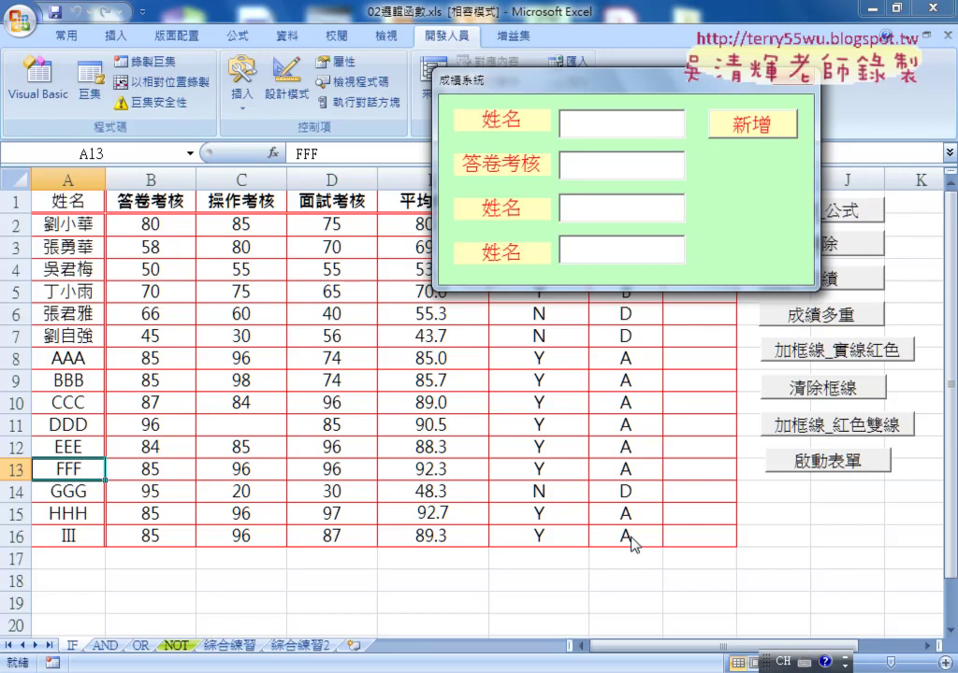
pyautogui.click(800, 82)
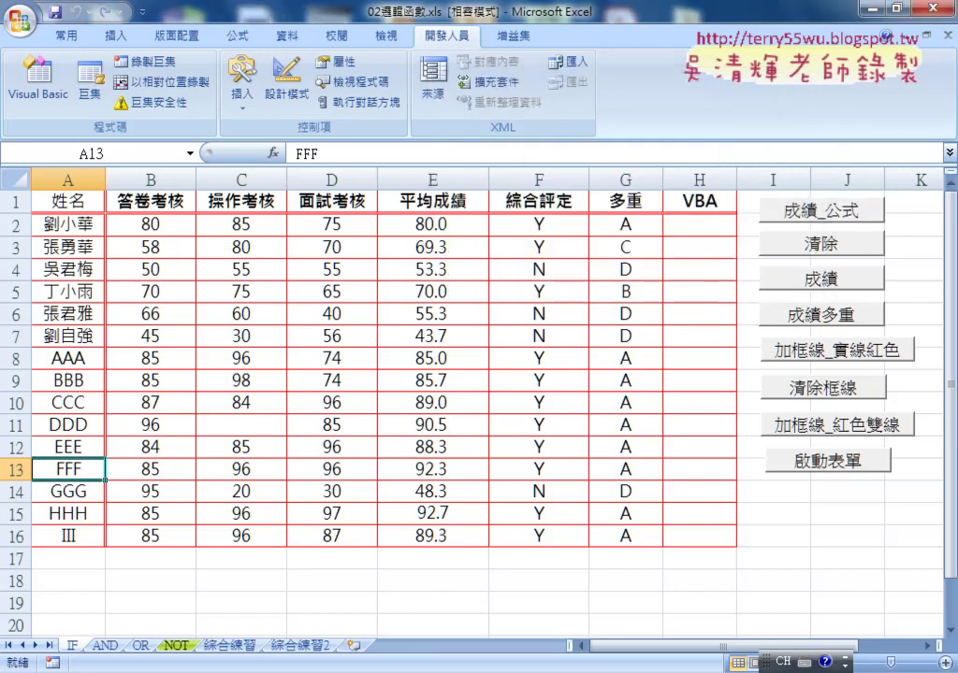
# - Go to the 如何按ENTER直接輸入資料 section in Google Docs and add a blank line after End Sub
pyautogui.hotkey('alt', 'Tab')
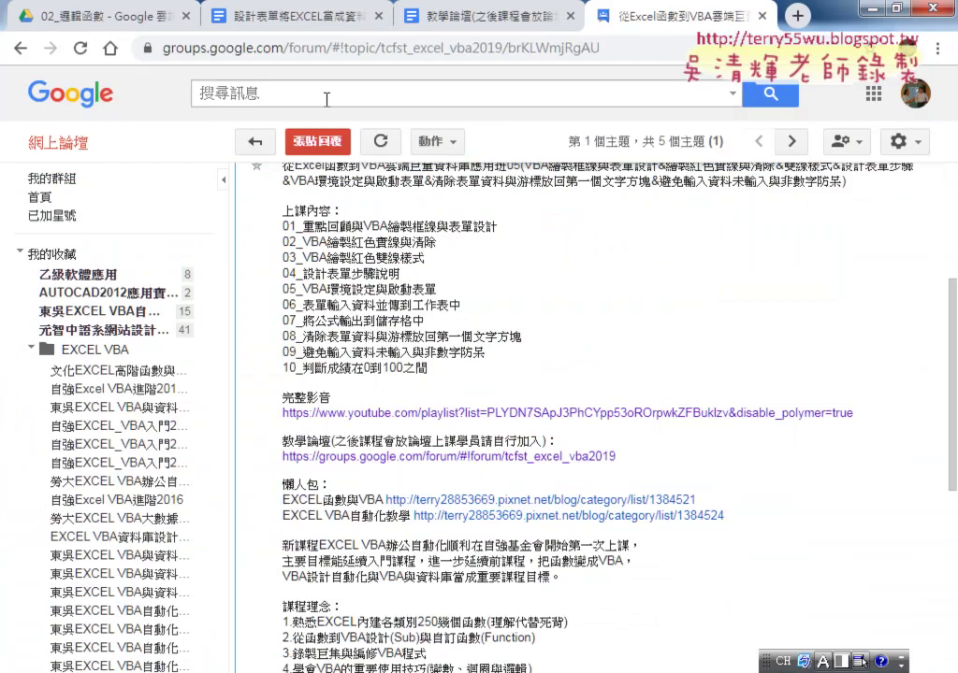
pyautogui.click(285, 17)
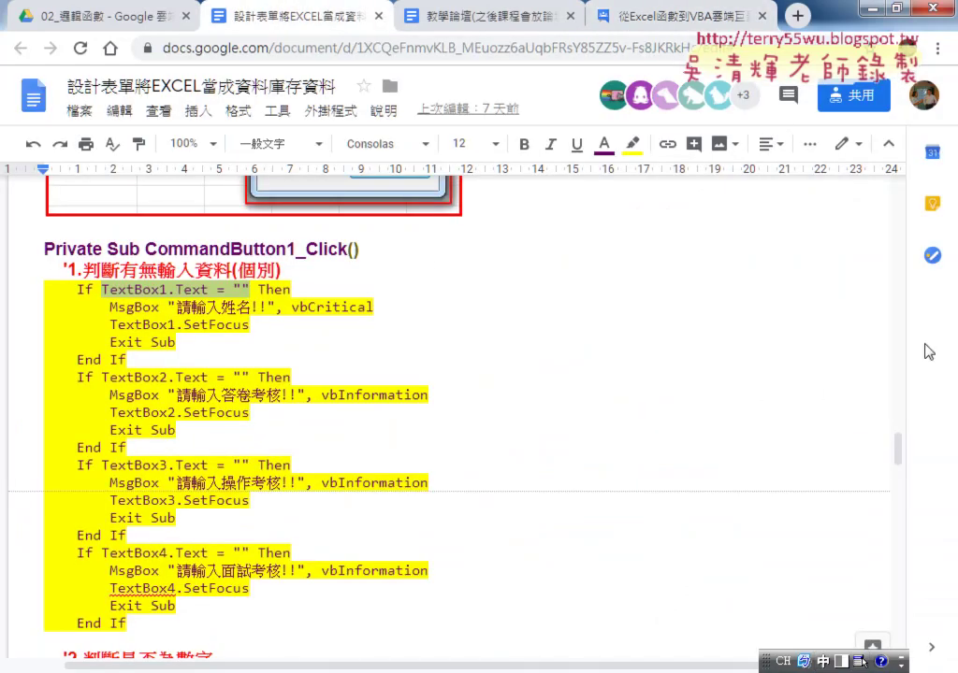
pyautogui.moveTo(898, 464); pyautogui.dragTo(898, 589)
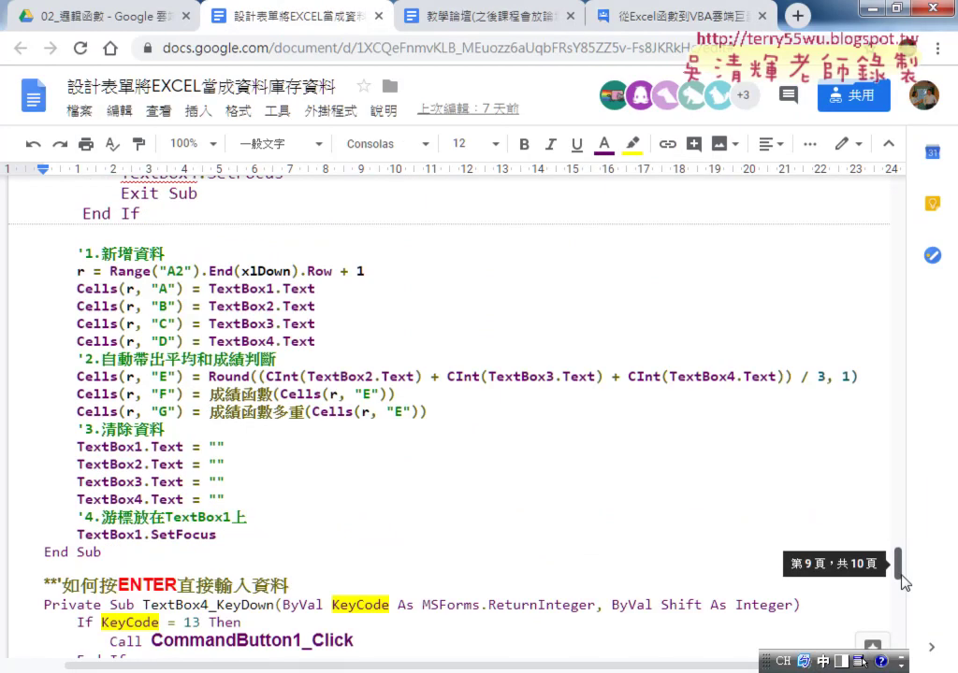
pyautogui.scroll(-2, 607, 508)
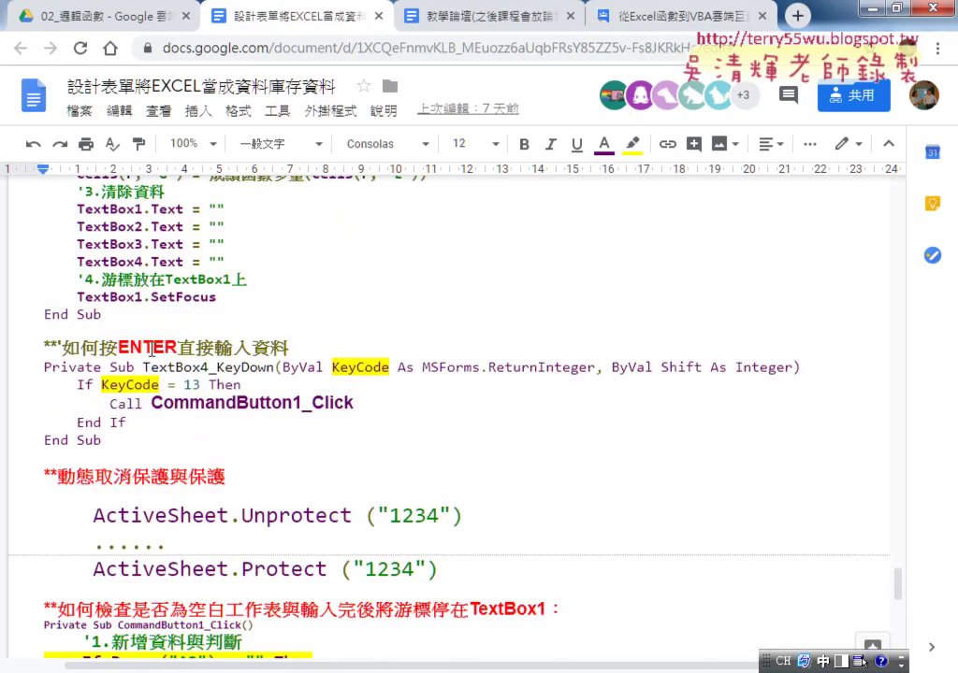
pyautogui.moveTo(295, 350); pyautogui.dragTo(47, 348)
pyautogui.click(118, 452)
pyautogui.press('Return')
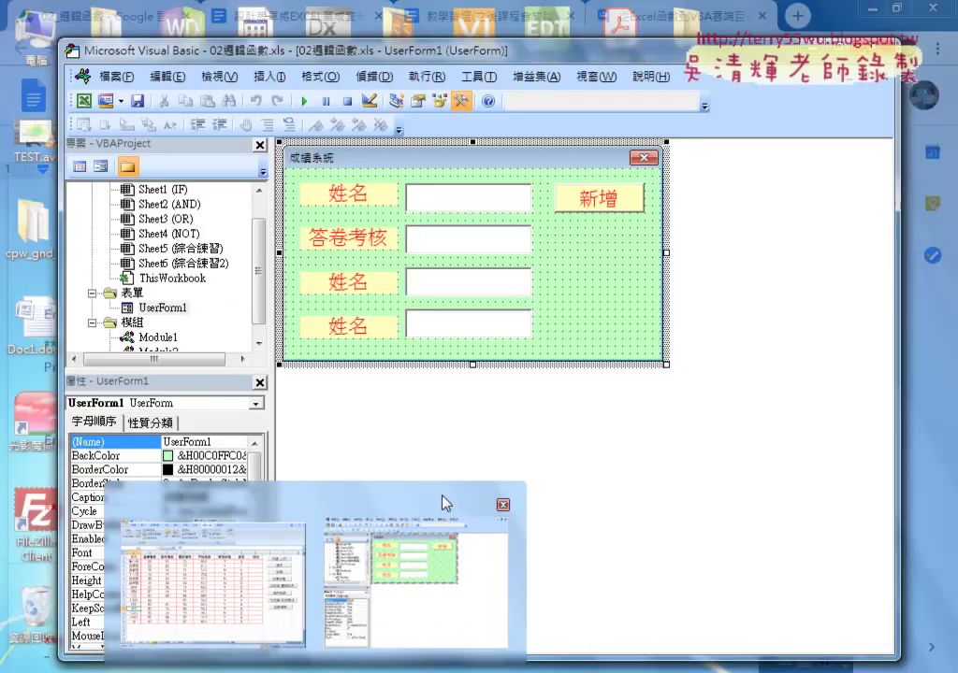
# - Select the three Range(...).Borders lines in the 新增 click code, then return to the notes below End Sub
pyautogui.click(443, 502)
pyautogui.doubleClick(598, 196)
pyautogui.scroll(-6, 549, 537)
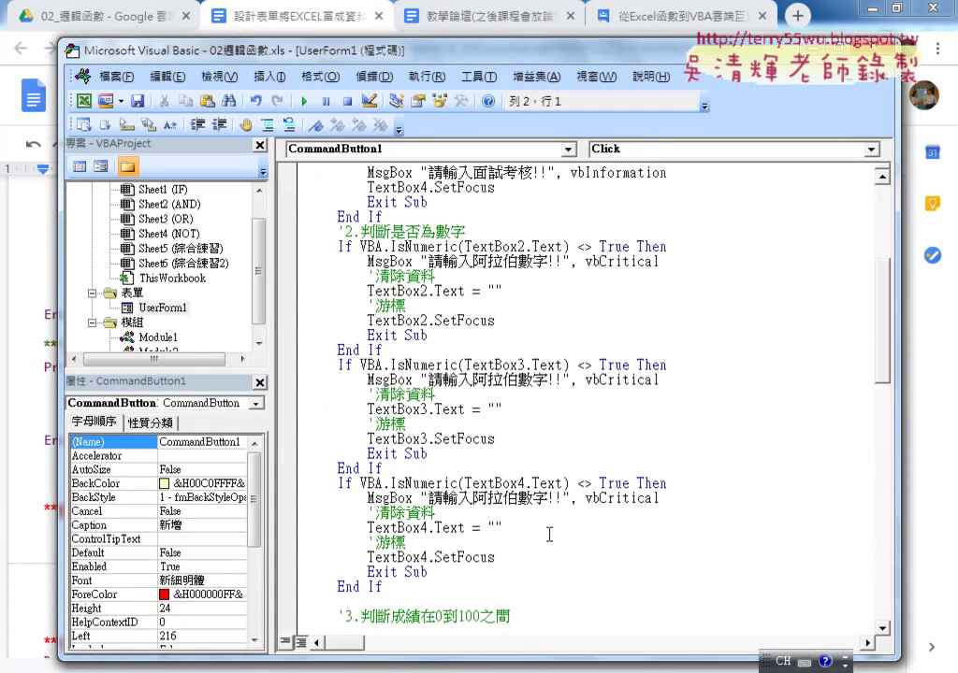
pyautogui.scroll(-6, 550, 537)
pyautogui.scroll(-3, 550, 538)
pyautogui.scroll(-4, 550, 537)
pyautogui.scroll(-5, 550, 535)
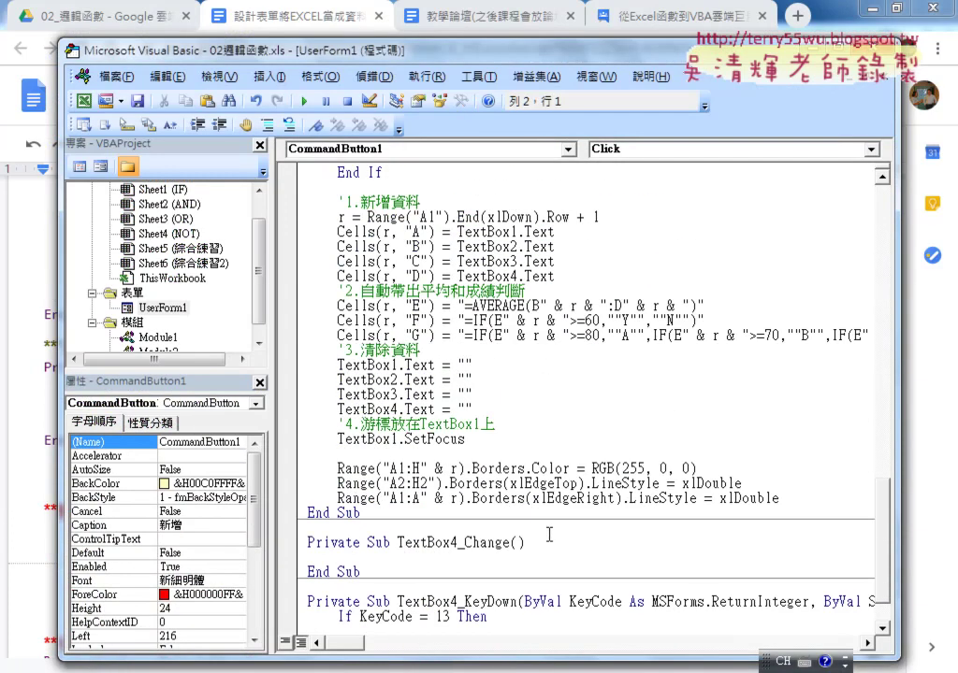
pyautogui.moveTo(795, 498); pyautogui.dragTo(298, 476)
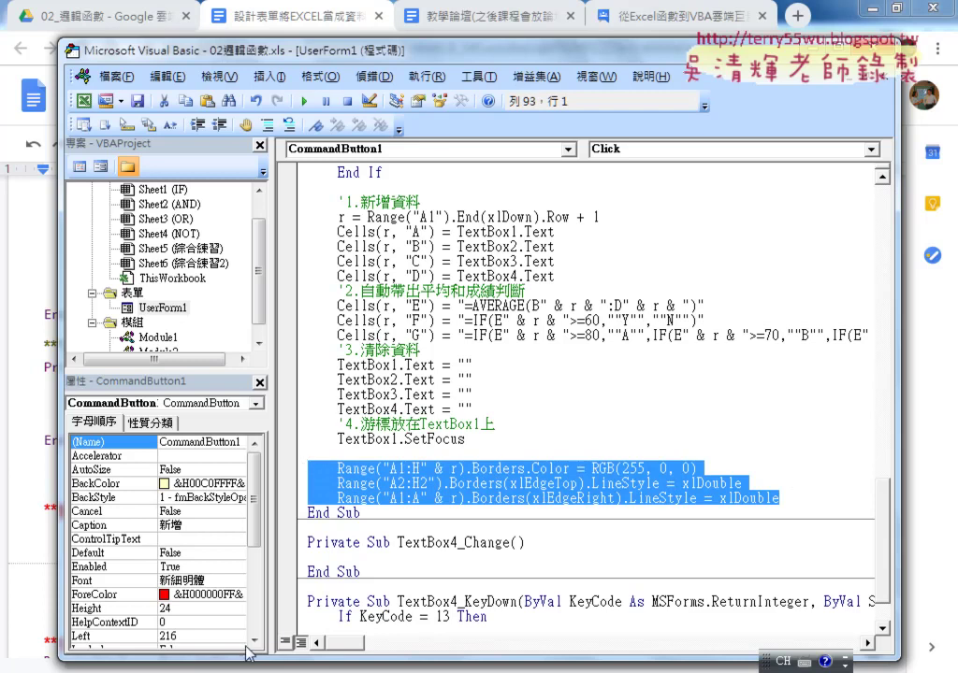
pyautogui.click(54, 483)
pyautogui.click(77, 465)
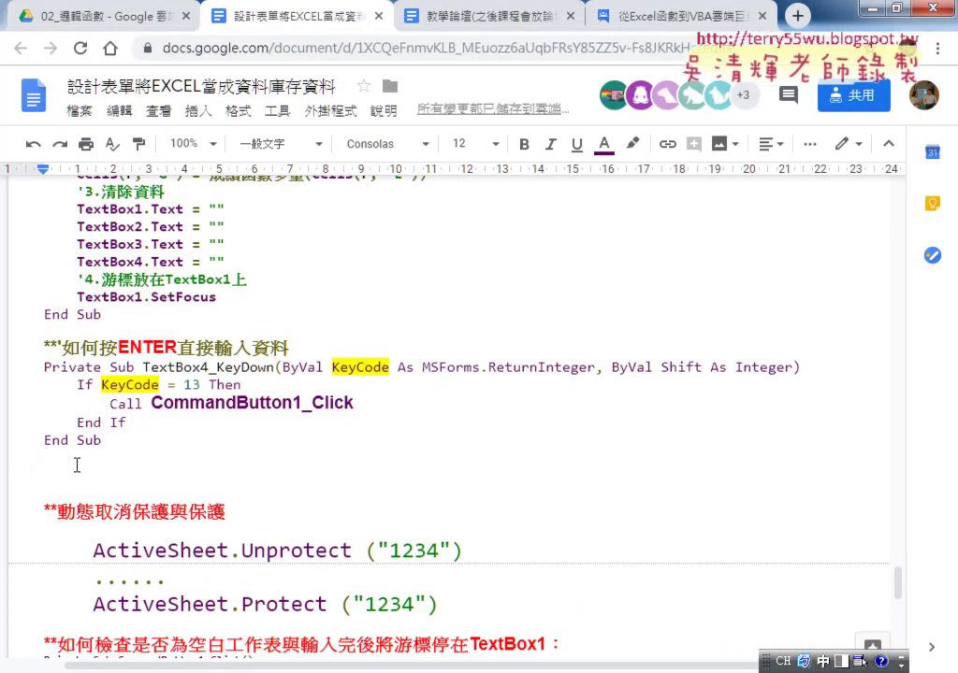
# - Paste the three border lines on a new line under the KeyDown example's End Sub
pyautogui.press('Return')
pyautogui.write('Range("A1:H" & r).Borders.Color = RGB(255, 0, 0)     Range("A2:H2").Borders(xlEdgeTop).LineStyle = xlDouble     Range("A1:A" & r).Borders(xlEdgeRight).LineStyle = xlDouble')
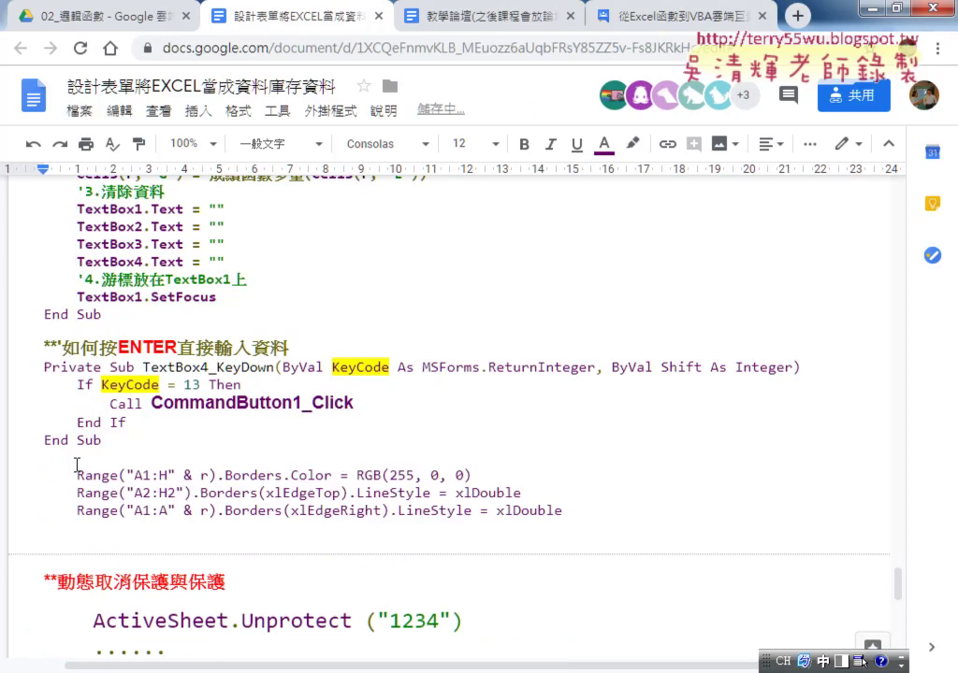